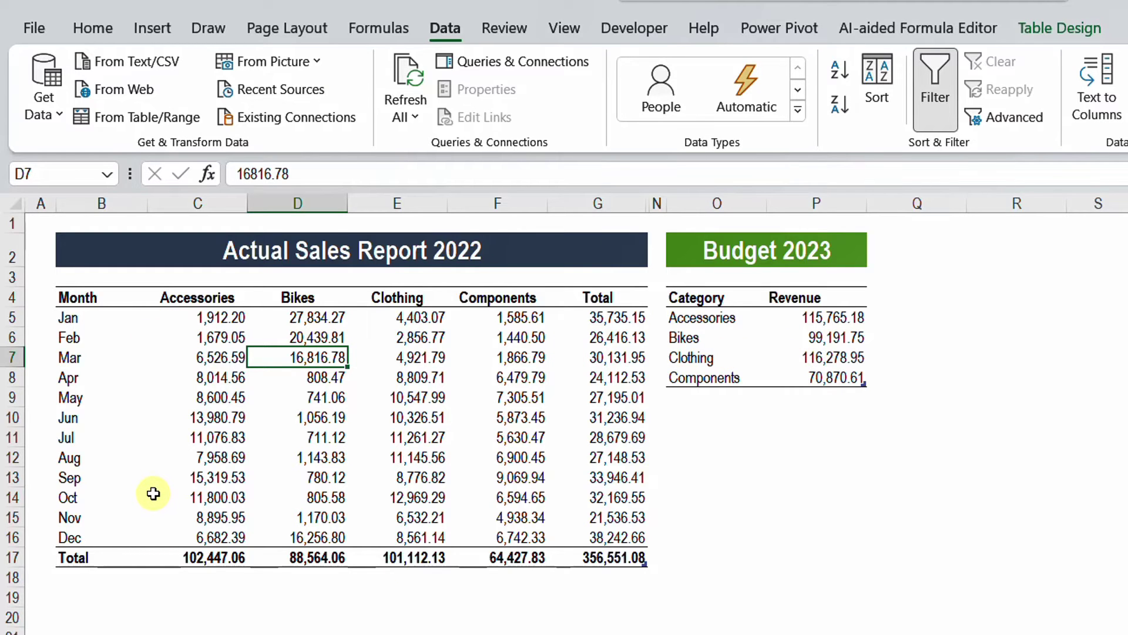
Step: Switch to the Budget 2023 Allocated sheet showing the seasonality index and 2023 budget
{"action": "key", "text": "ctrl+Page_Down"}
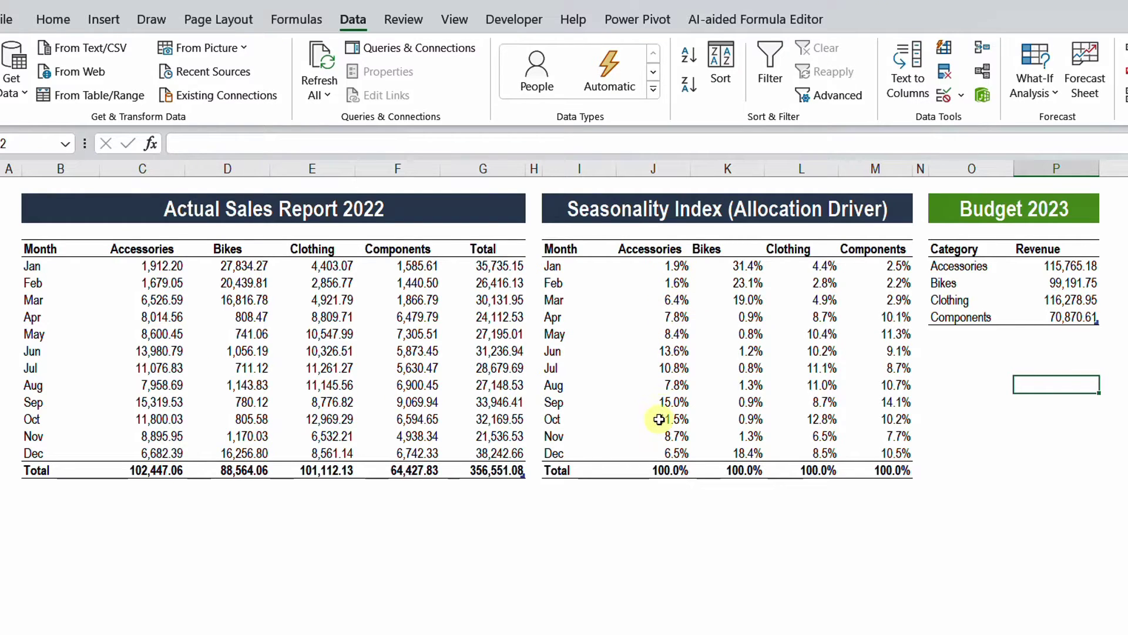
Step: Inspect the seasonality formulas in J5, J6 and the Accessories total in J17
{"action": "left_click", "coordinate": [676, 265]}
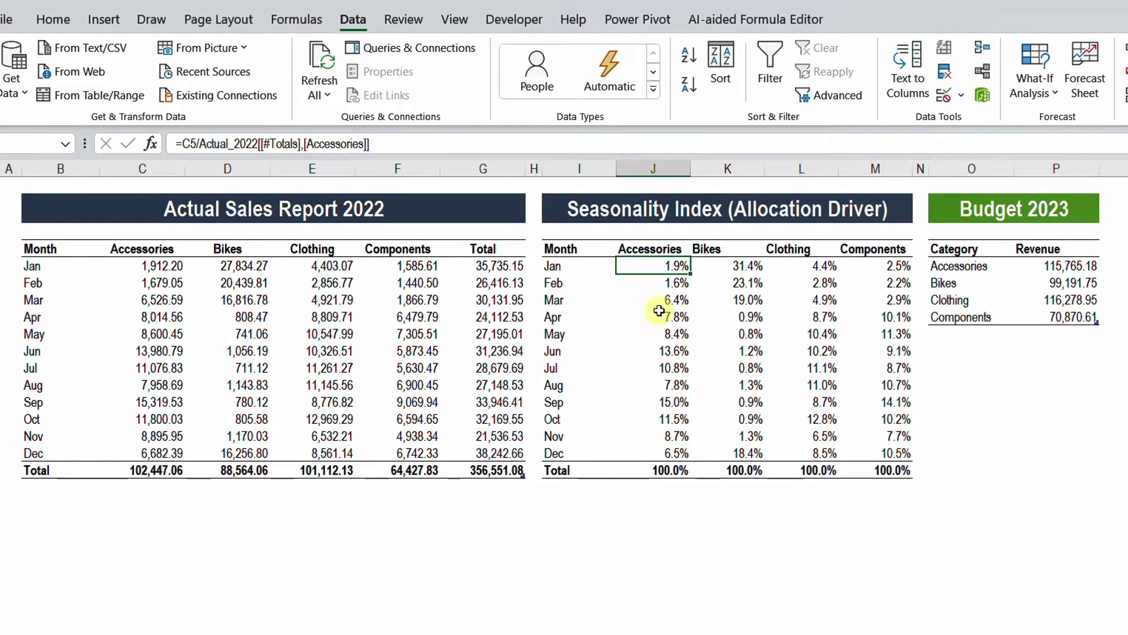
{"action": "left_click", "coordinate": [667, 286]}
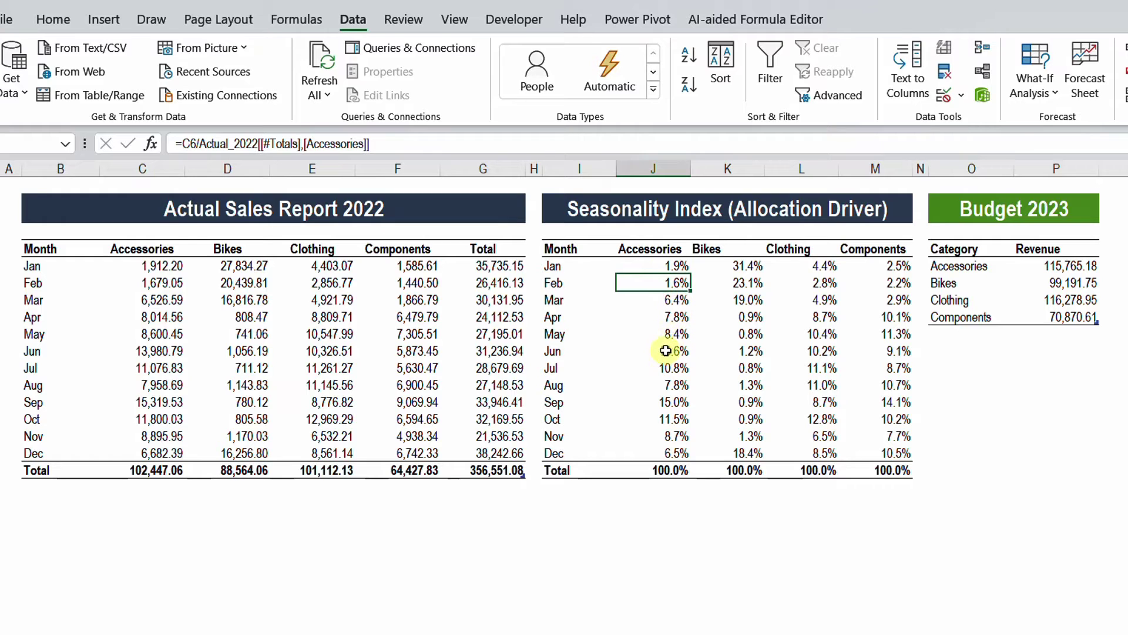
{"action": "key", "text": "Up"}
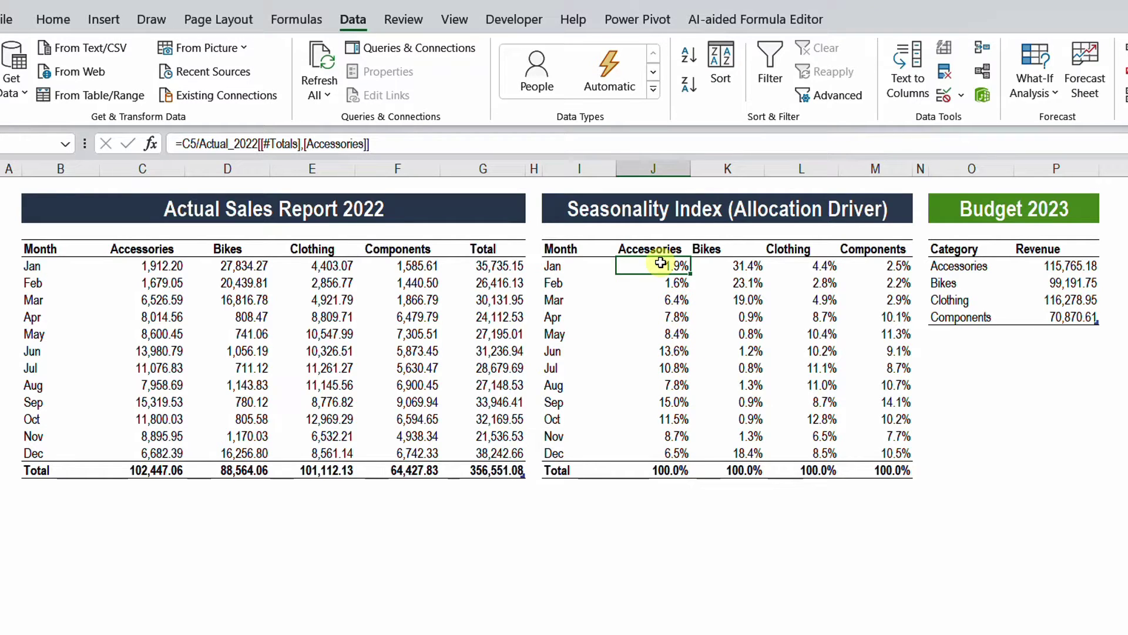
{"action": "left_click", "coordinate": [673, 471]}
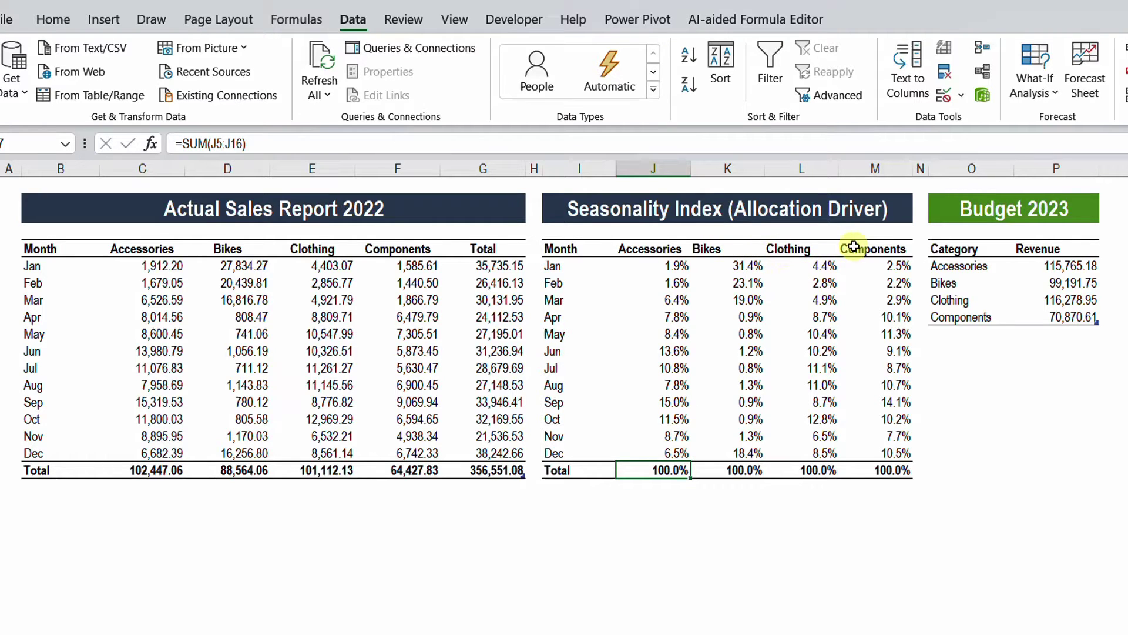
Step: Select the seasonality percentages J5:M16, then return to cell J5
{"action": "left_click_drag", "start_coordinate": [676, 266], "coordinate": [874, 454]}
{"action": "left_click", "coordinate": [667, 264]}
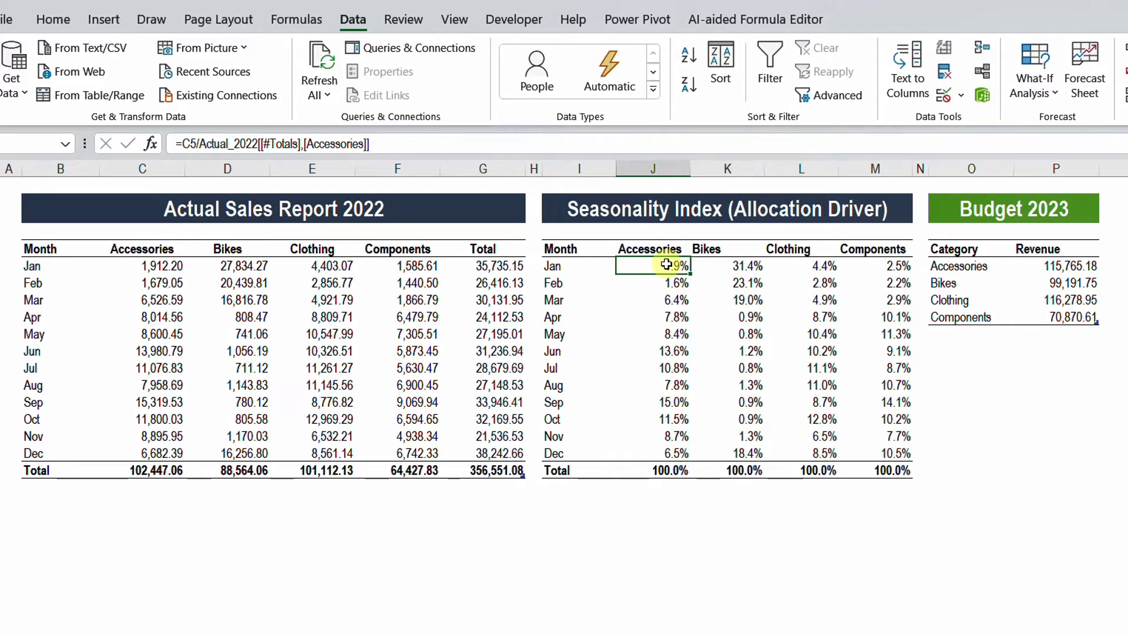
{"action": "left_click_drag", "start_coordinate": [667, 264], "coordinate": [857, 448]}
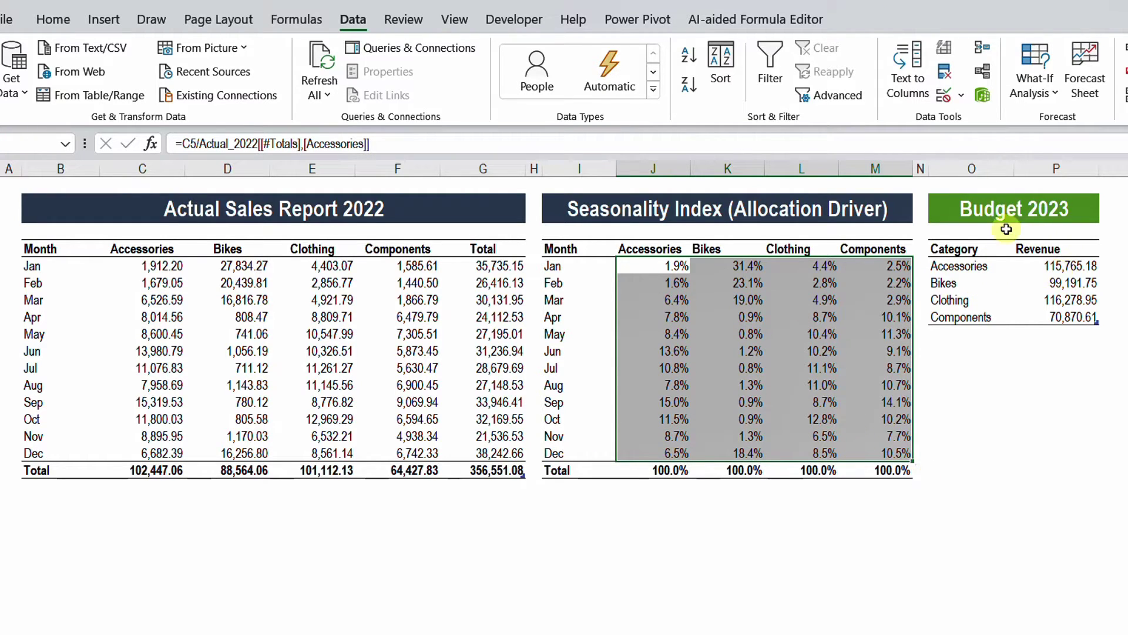
{"action": "left_click", "coordinate": [672, 266]}
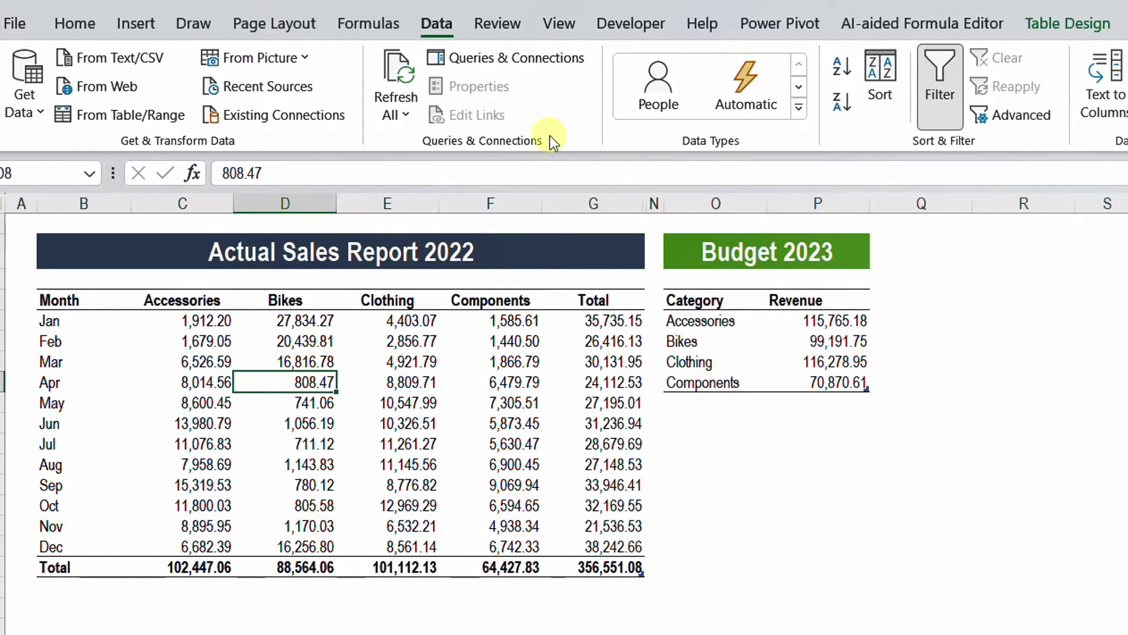
Step: Load the Actual_2022 table into Power Query and remove its Total column
{"action": "left_click", "coordinate": [94, 119]}
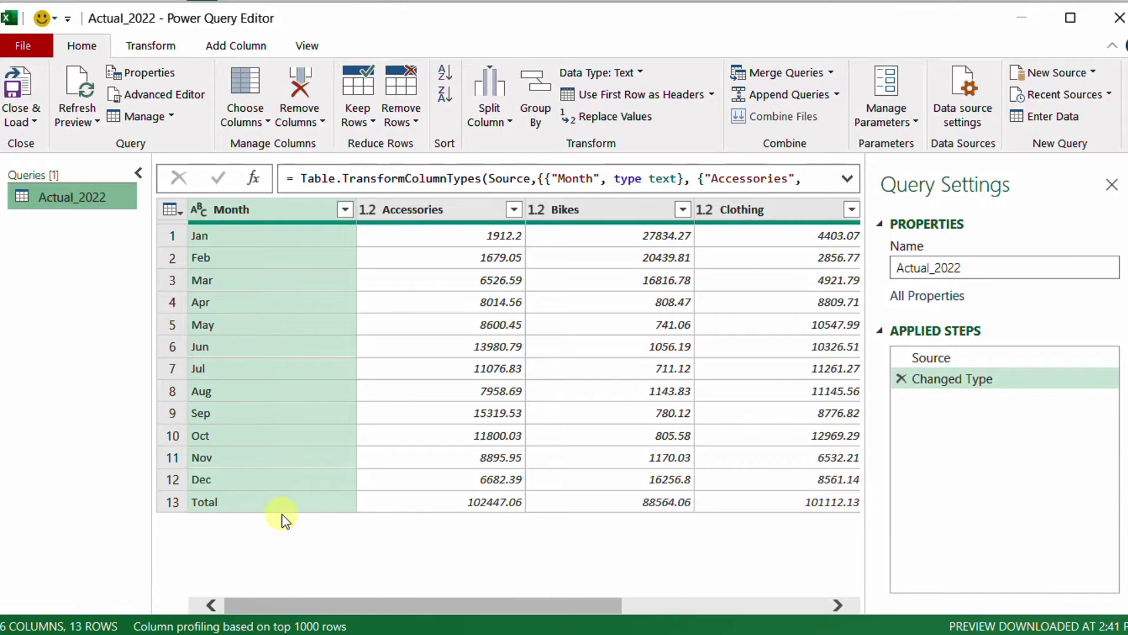
{"action": "left_click_drag", "start_coordinate": [324, 604], "coordinate": [474, 606]}
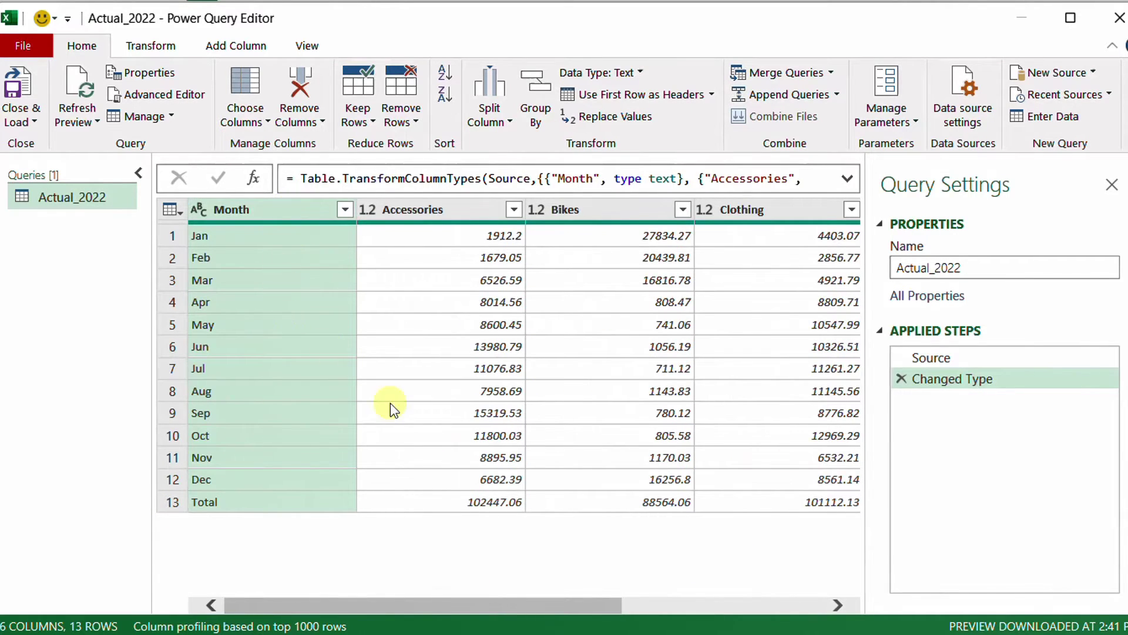
{"action": "left_click", "coordinate": [593, 354]}
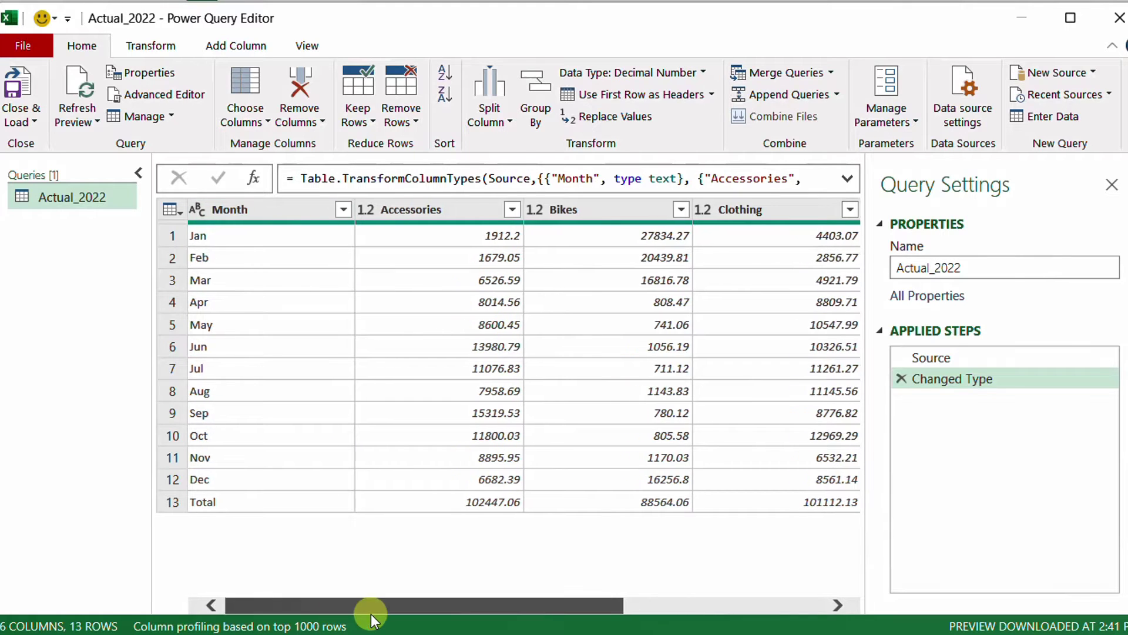
{"action": "left_click_drag", "start_coordinate": [371, 612], "coordinate": [574, 613]}
{"action": "left_click", "coordinate": [771, 416]}
{"action": "right_click", "coordinate": [779, 207]}
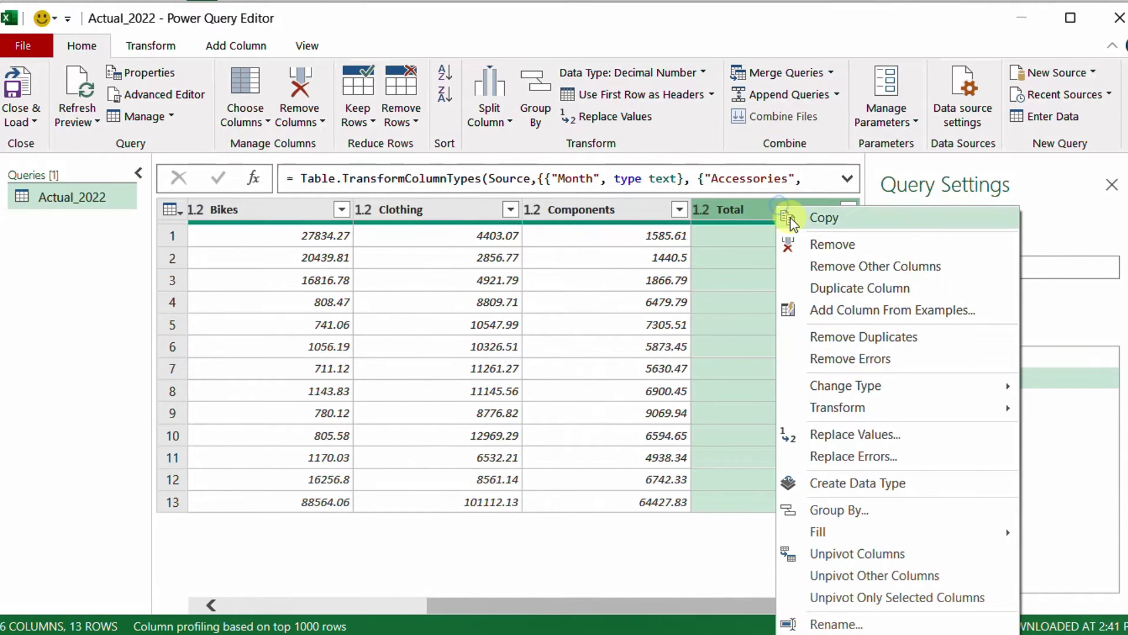
{"action": "left_click", "coordinate": [832, 244]}
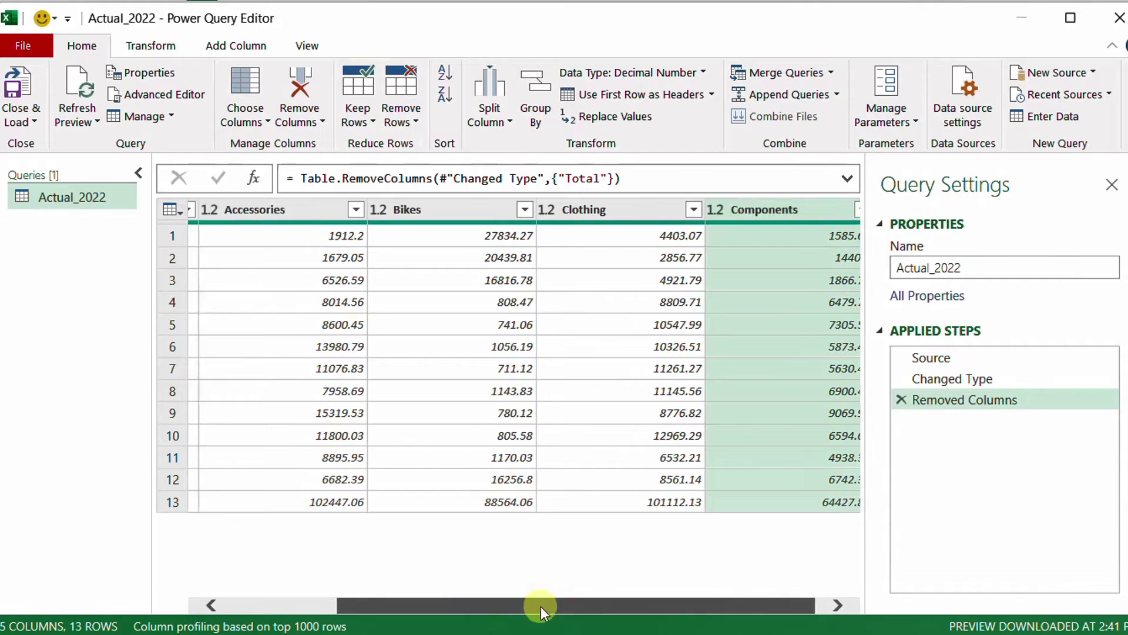
Step: Filter the Month column to exclude the Total row, leaving 12 months
{"action": "left_click_drag", "start_coordinate": [541, 605], "coordinate": [427, 605]}
{"action": "left_click", "coordinate": [343, 209]}
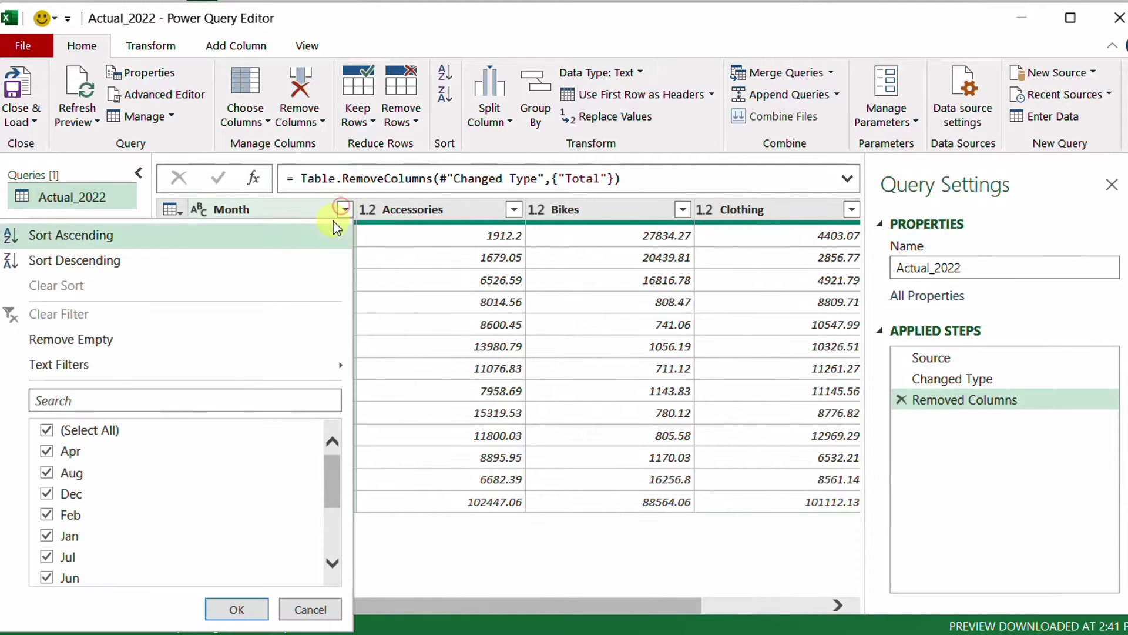
{"action": "left_click_drag", "start_coordinate": [331, 477], "coordinate": [328, 530]}
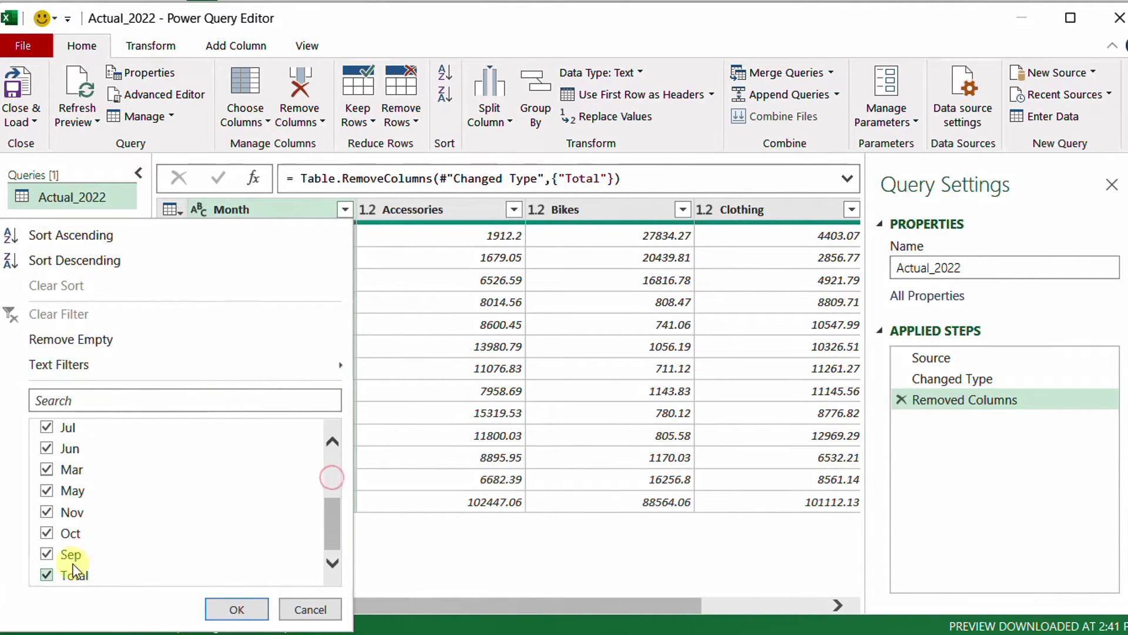
{"action": "left_click", "coordinate": [47, 574]}
{"action": "left_click", "coordinate": [236, 609]}
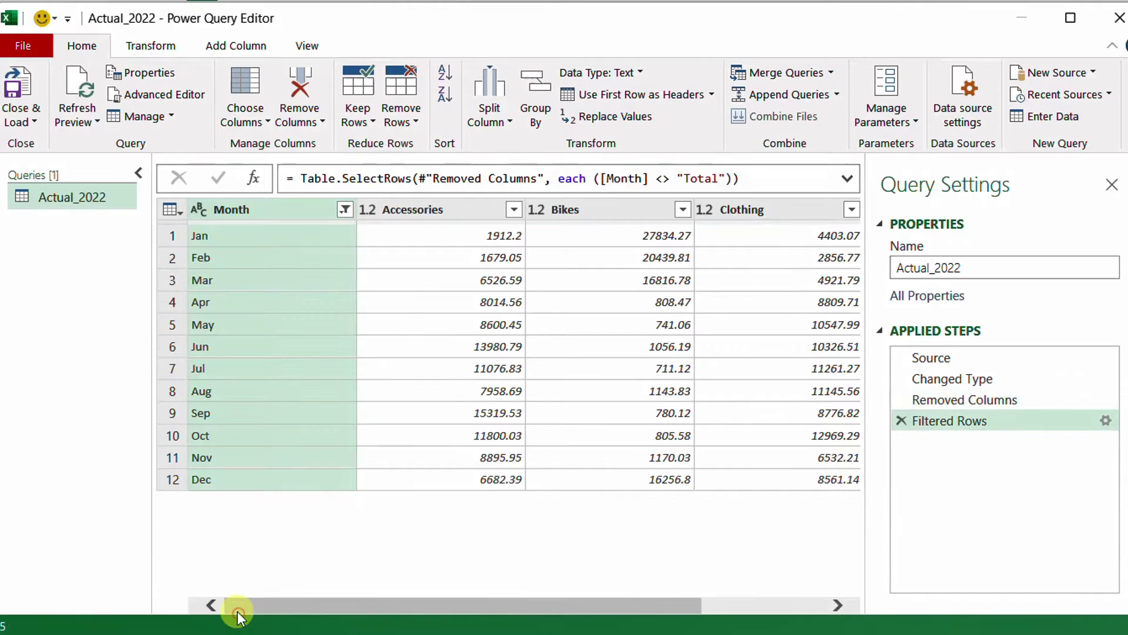
Step: Unpivot all columns except Month, renaming Attribute to Categroy and Value to Act_22
{"action": "right_click", "coordinate": [261, 210]}
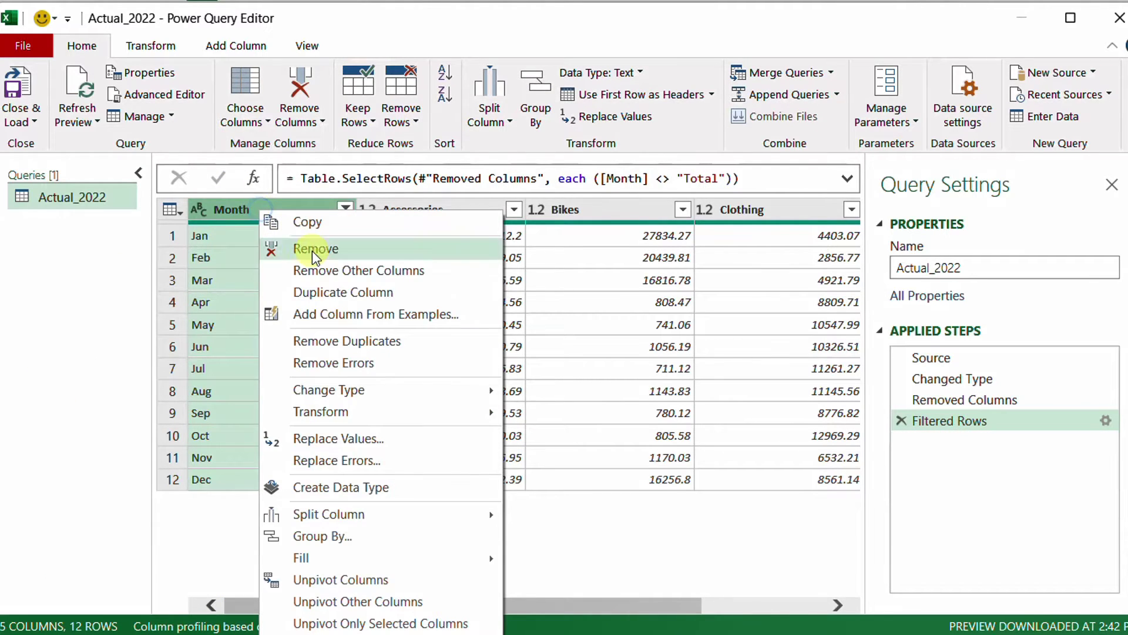
{"action": "left_click", "coordinate": [358, 603]}
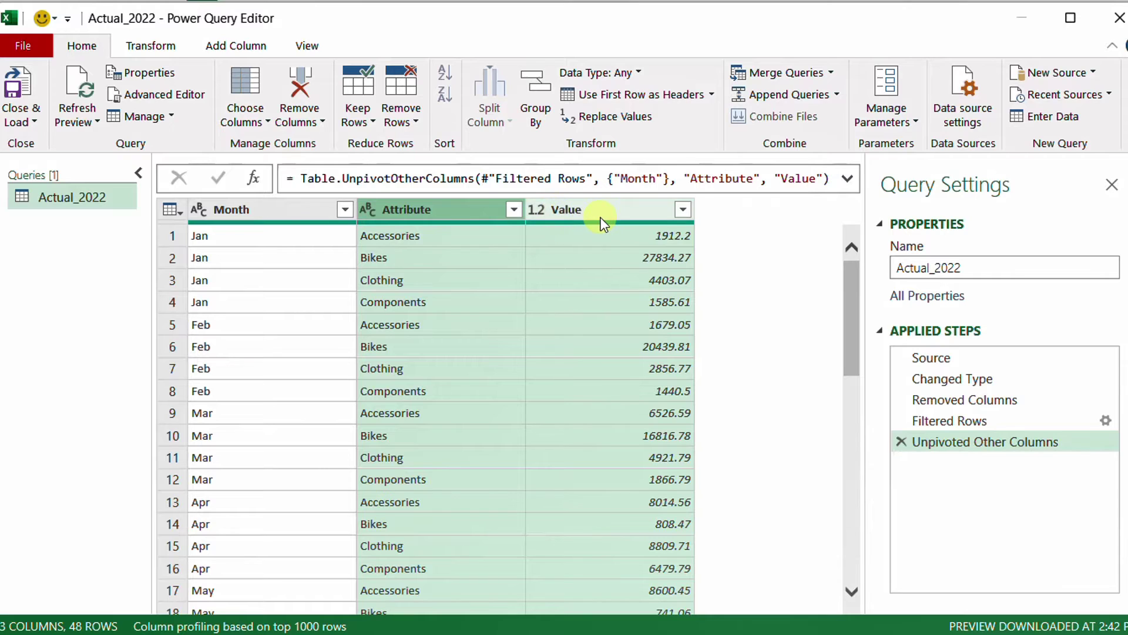
{"action": "double_click", "coordinate": [721, 178]}
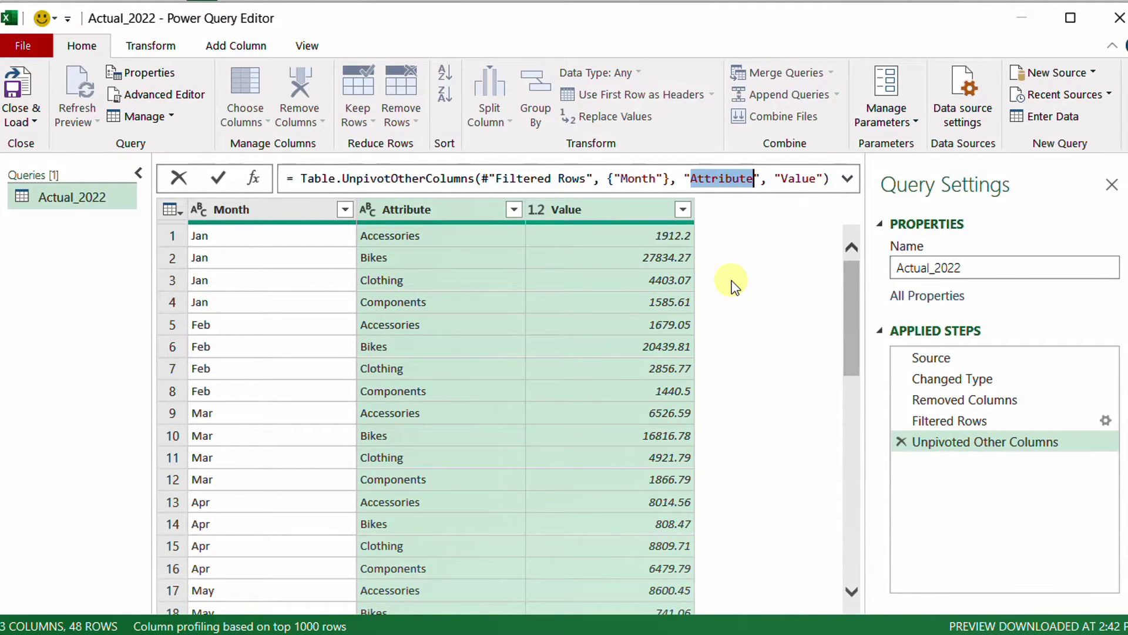
{"action": "type", "text": "Categroy"}
{"action": "key", "text": "Right"}
{"action": "key", "text": "Right"}
{"action": "key", "text": "Right"}
{"action": "key", "text": "Right"}
{"action": "key", "text": "ctrl+shift+Right"}
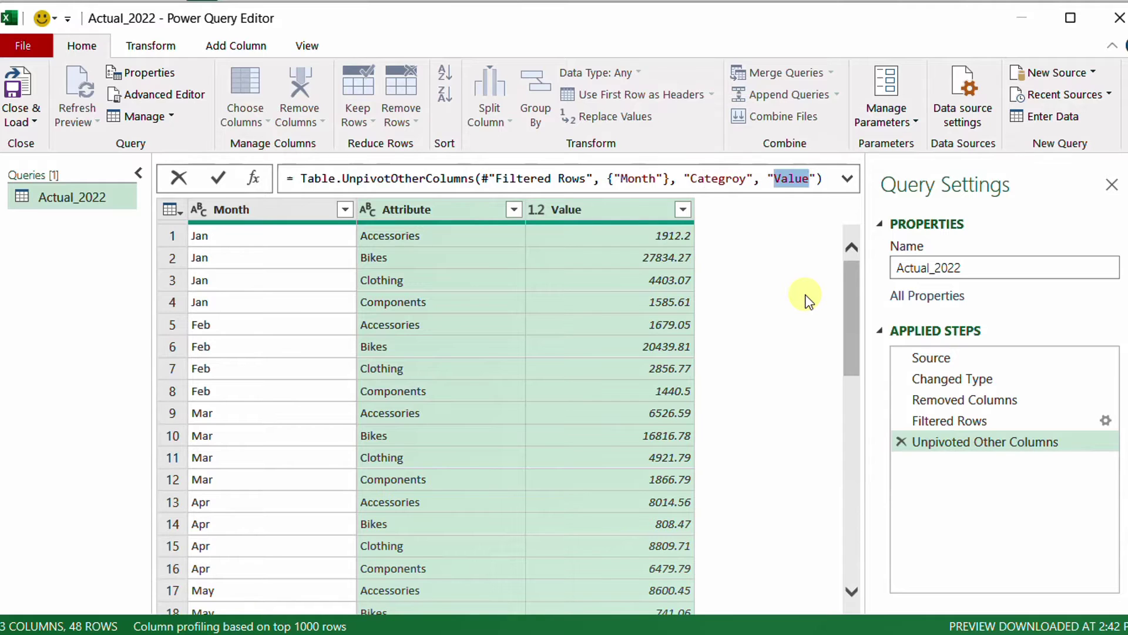
{"action": "type", "text": "Act"}
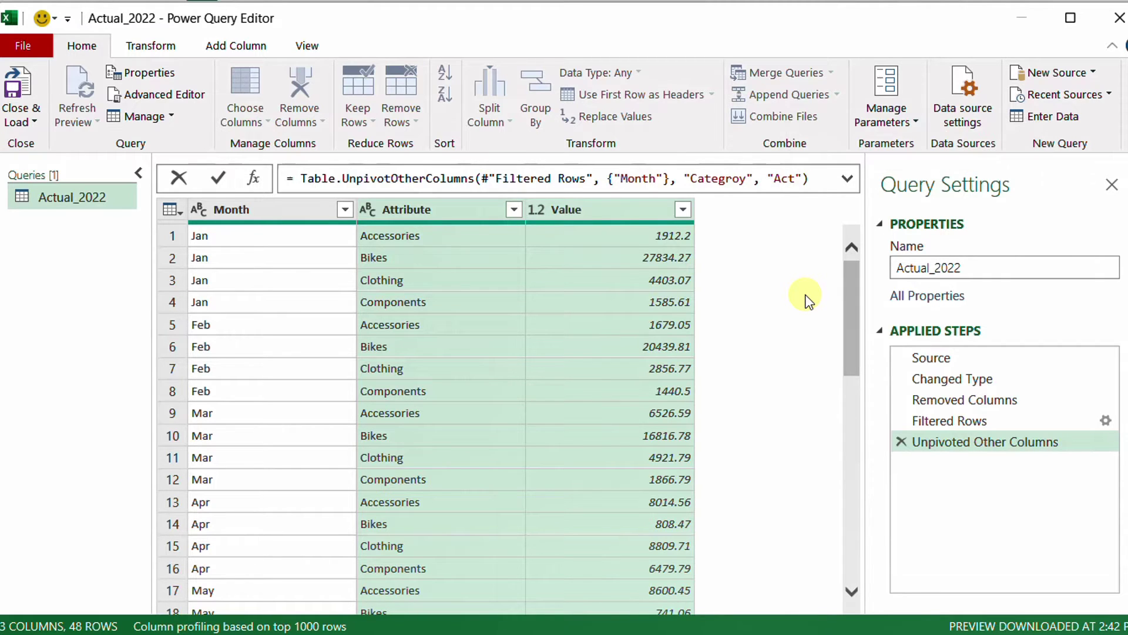
{"action": "type", "text": "_22"}
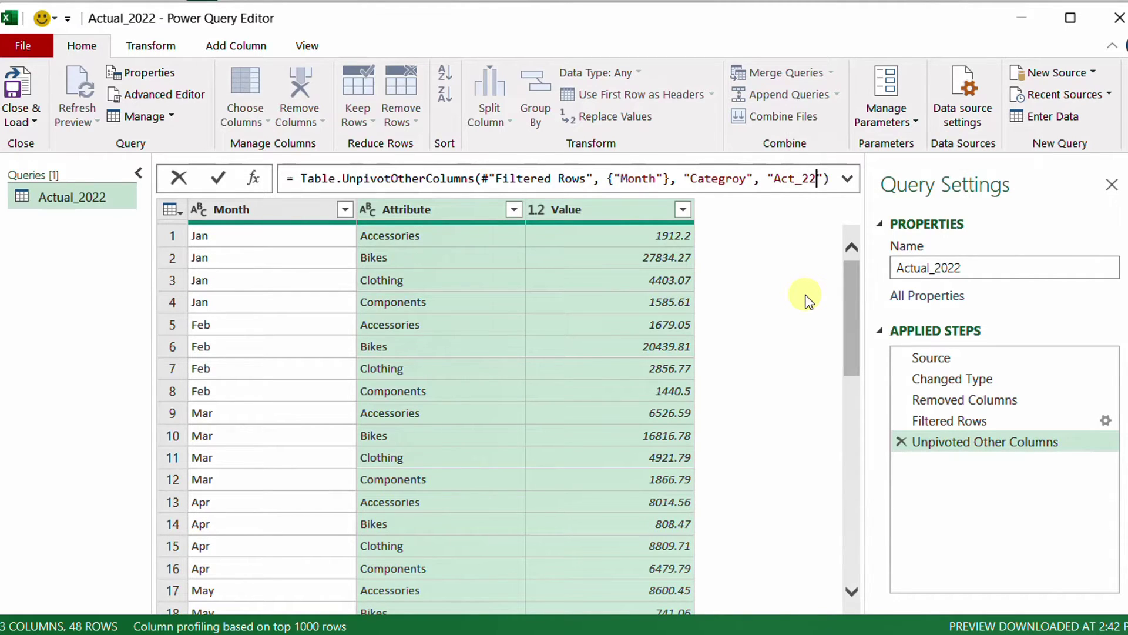
{"action": "left_click", "coordinate": [220, 178]}
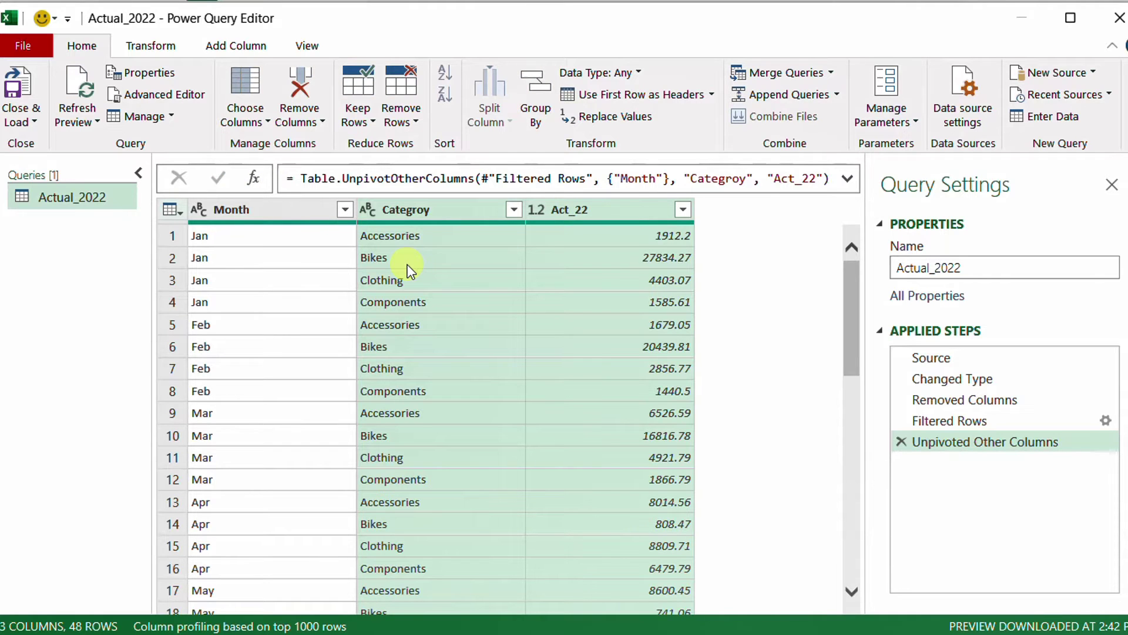
{"action": "scroll", "coordinate": [404, 275], "scroll_direction": "down", "scroll_amount": 2}
{"action": "scroll", "coordinate": [400, 279], "scroll_direction": "up", "scroll_amount": 2}
Step: Create a blank query with the formula Excel.CurrentWorkbook()
{"action": "right_click", "coordinate": [68, 264]}
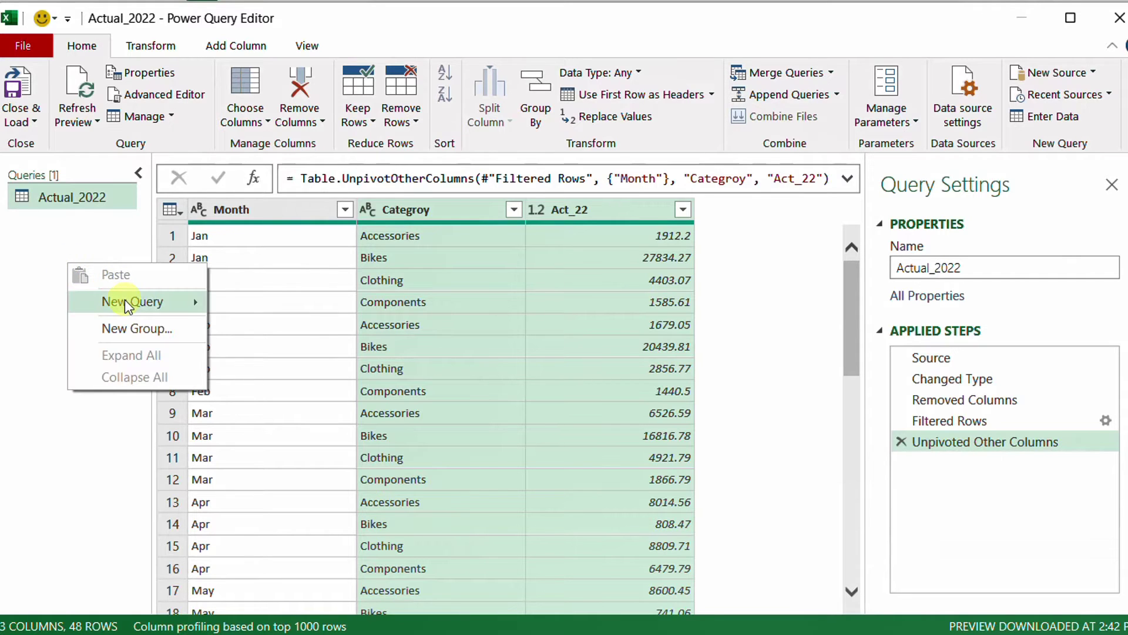
{"action": "left_click", "coordinate": [124, 301]}
{"action": "left_click", "coordinate": [287, 395]}
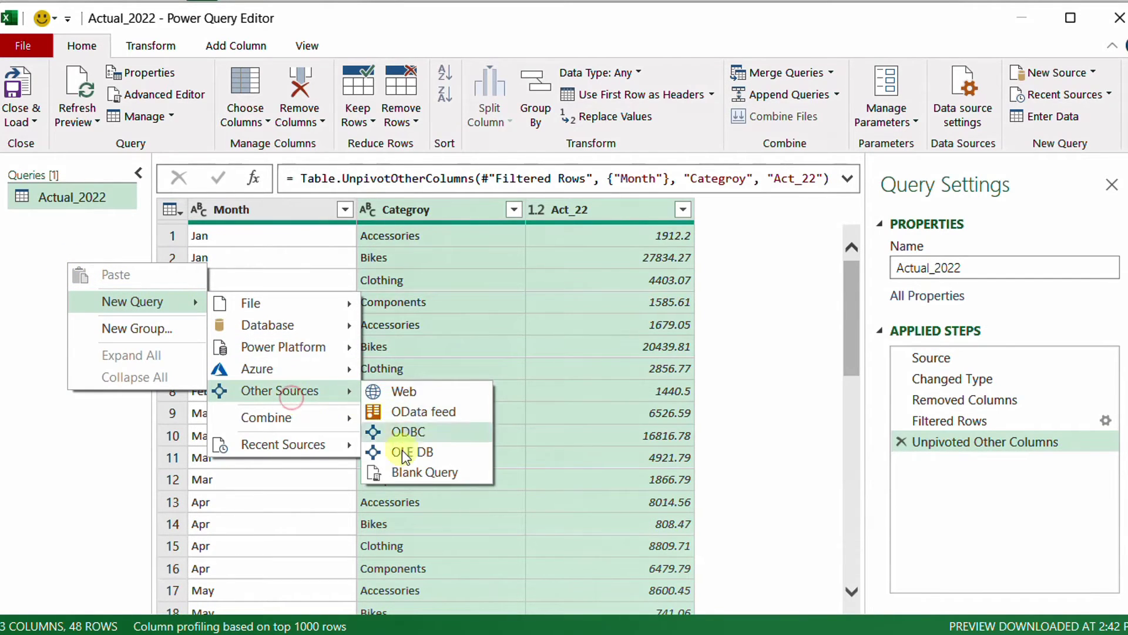
{"action": "left_click", "coordinate": [404, 477]}
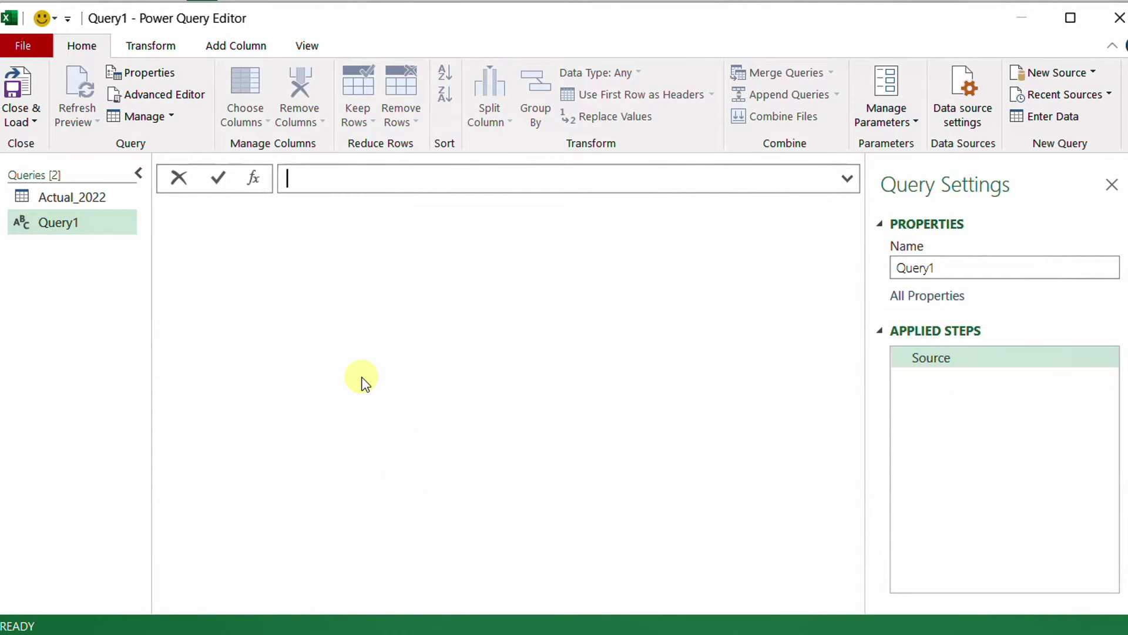
{"action": "type", "text": "Excel.CurrentWorkbook()"}
{"action": "key", "text": "Return"}
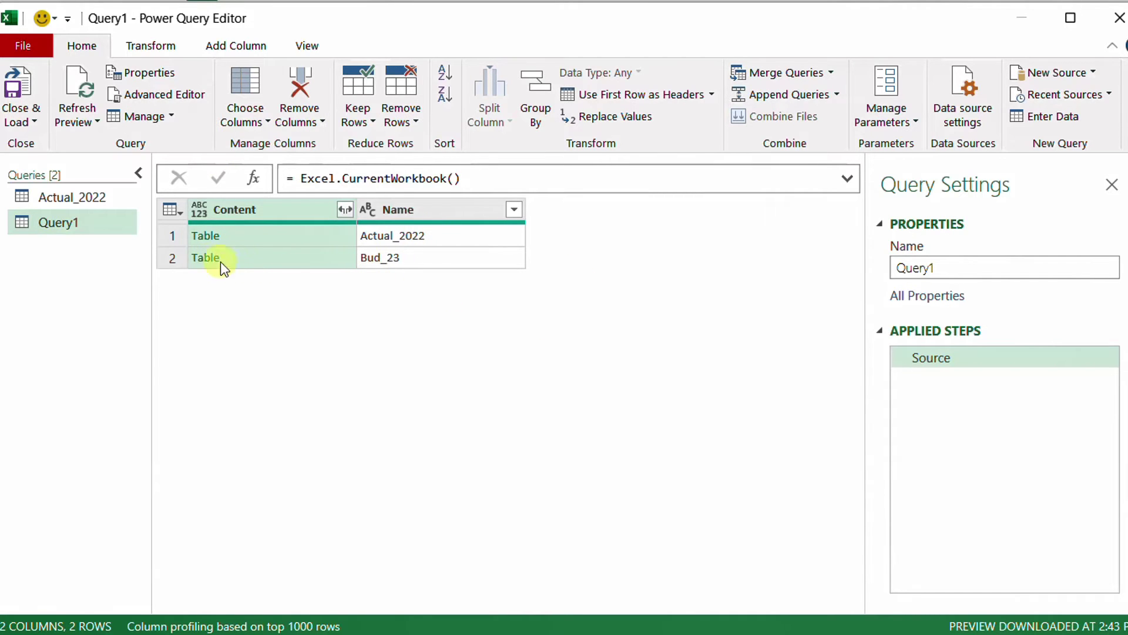
Step: Open the Bud_23 table in the query and rename the query Bud_23
{"action": "left_click", "coordinate": [205, 262]}
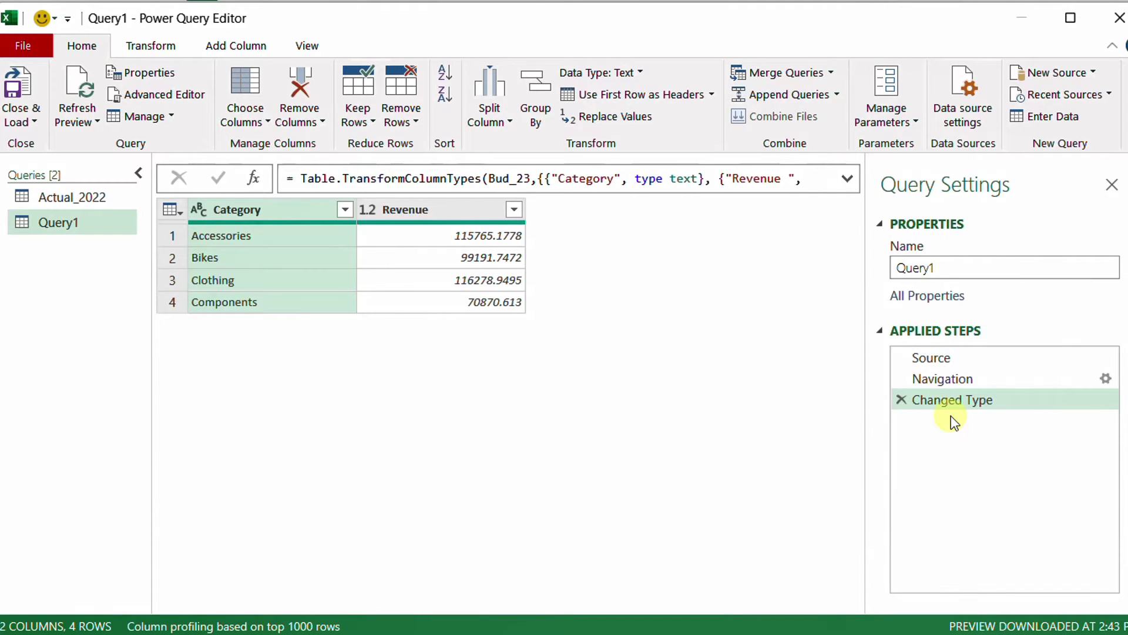
{"action": "double_click", "coordinate": [939, 268]}
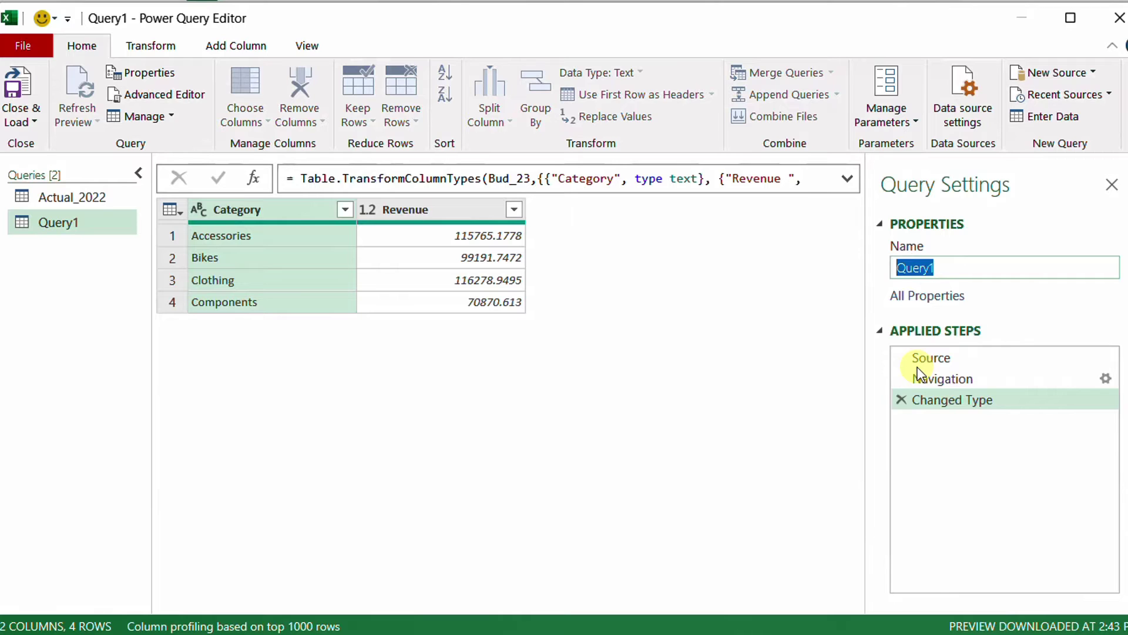
{"action": "type", "text": "Budg"}
{"action": "key", "text": "BackSpace"}
{"action": "type", "text": "_"}
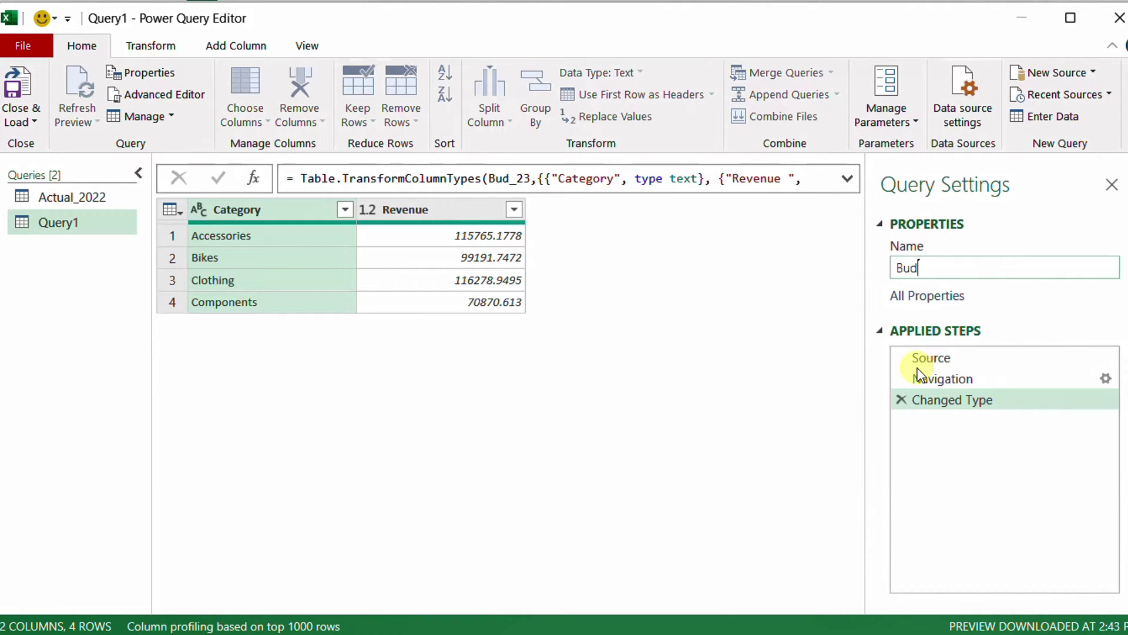
{"action": "type", "text": "23"}
{"action": "key", "text": "Return"}
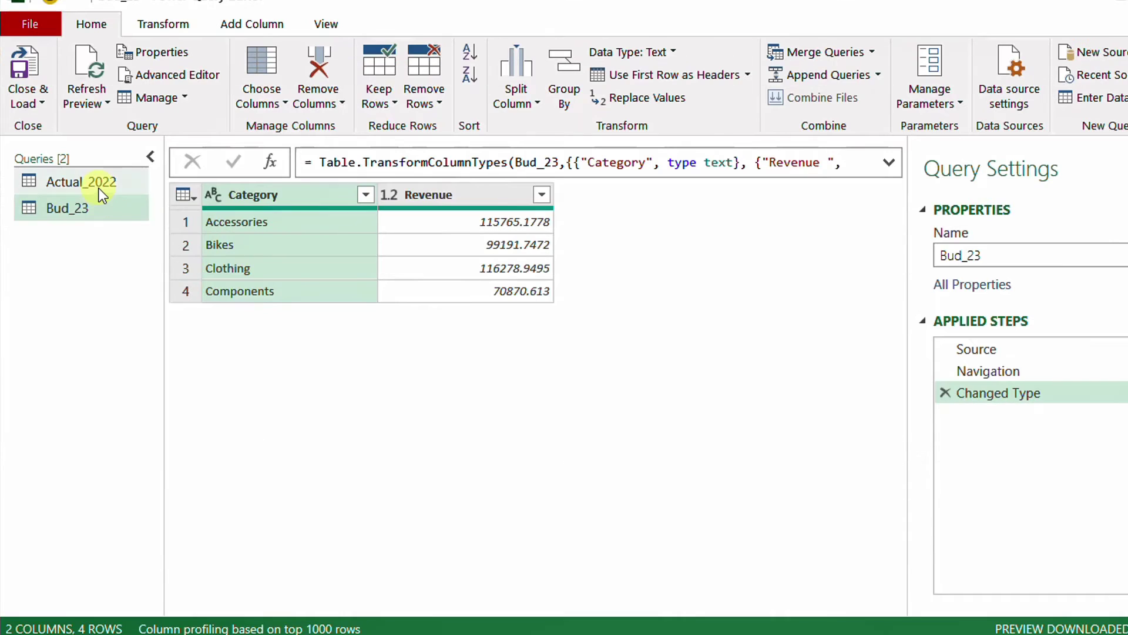
Step: Sort the Actual_2022 query by Categroy A to Z and open Group By
{"action": "left_click", "coordinate": [90, 198]}
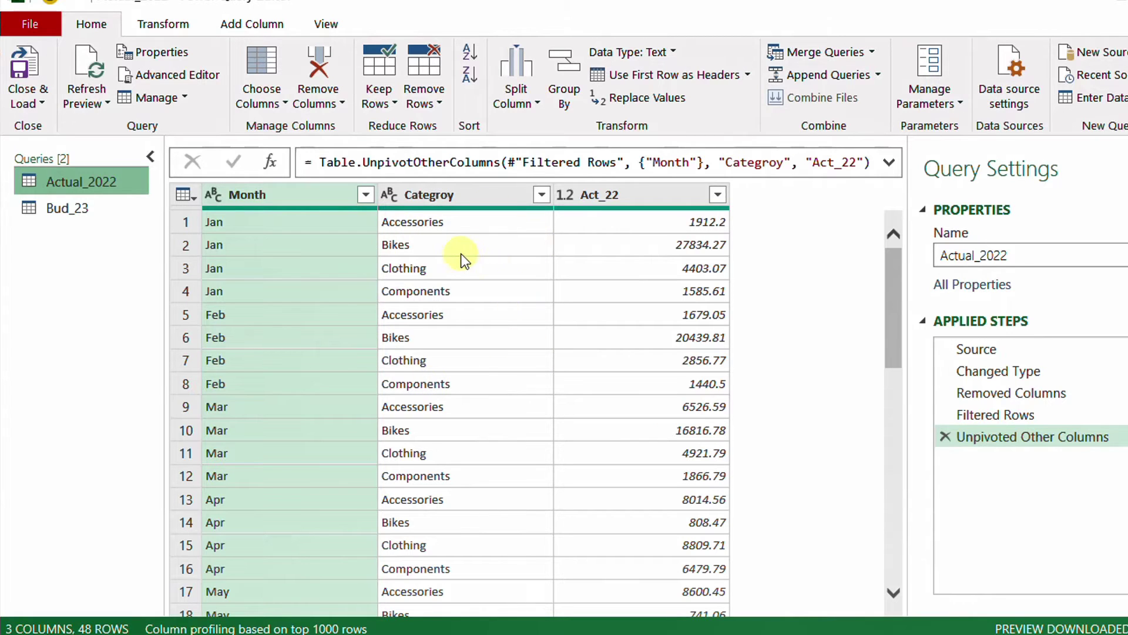
{"action": "left_click", "coordinate": [539, 196]}
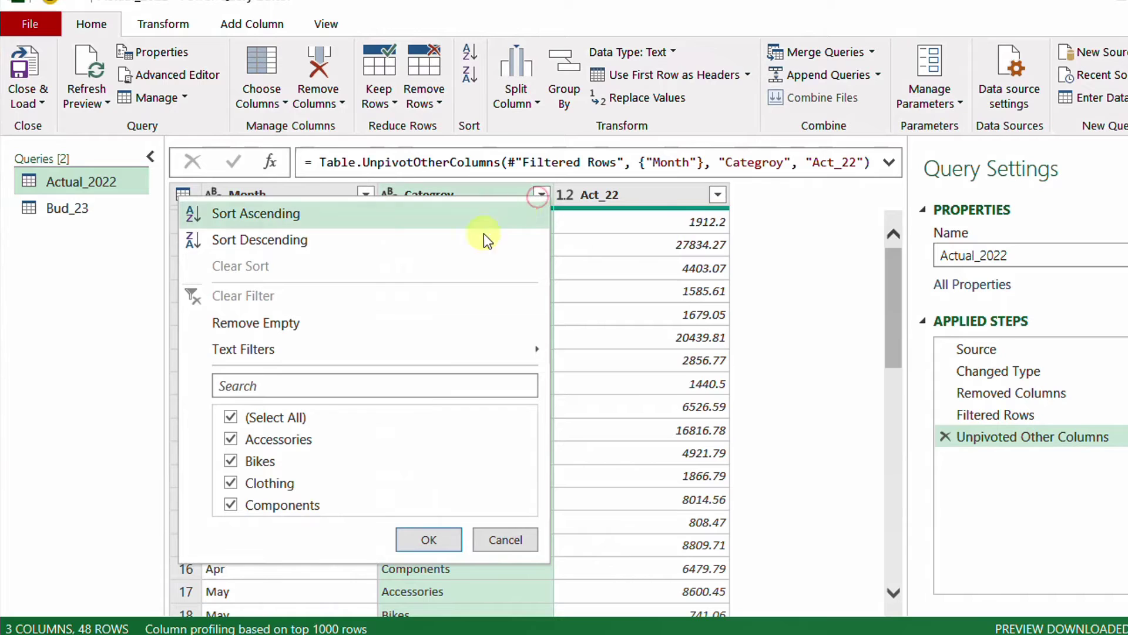
{"action": "left_click", "coordinate": [321, 215]}
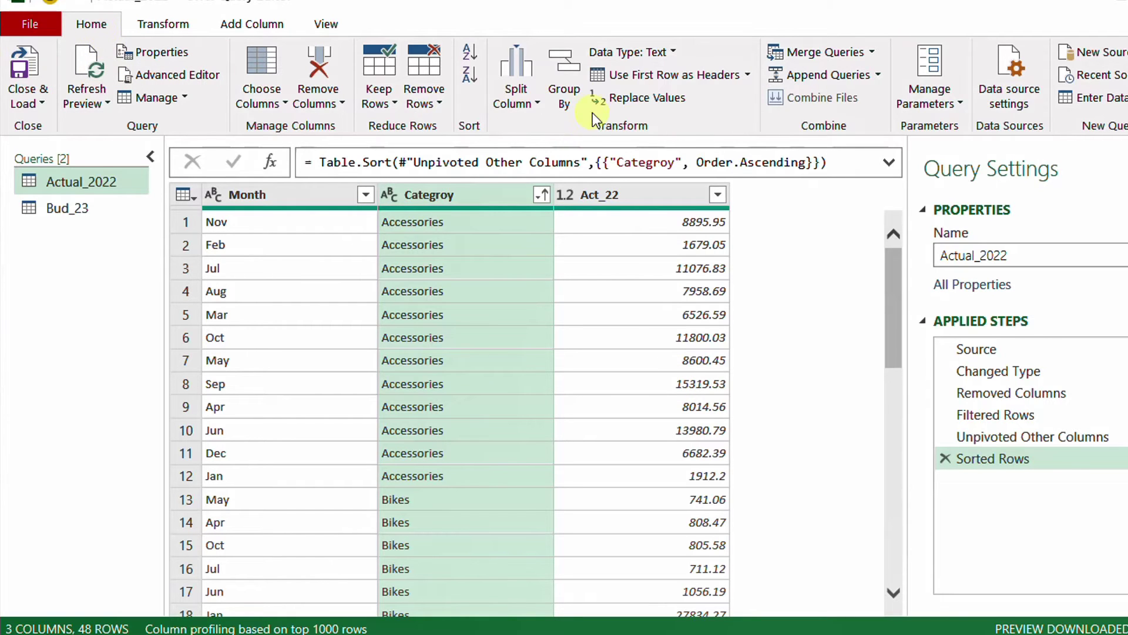
{"action": "left_click", "coordinate": [567, 97]}
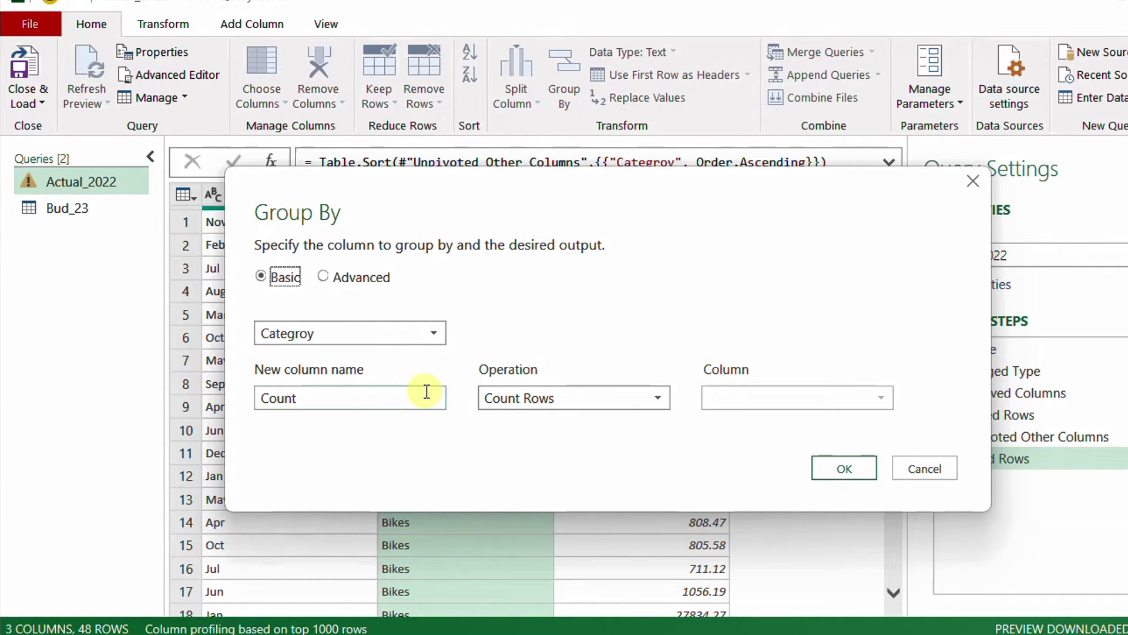
Step: Name the grouped column Total Category, summing the Act_22 values
{"action": "left_click_drag", "start_coordinate": [426, 392], "coordinate": [221, 393]}
{"action": "type", "text": "Total Category"}
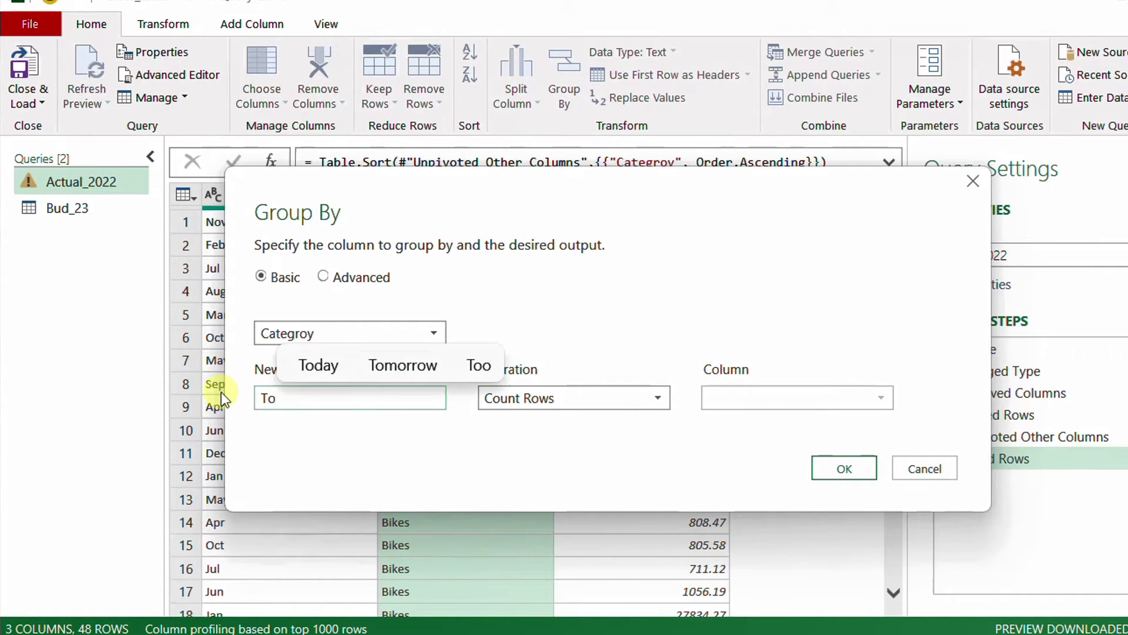
{"action": "left_click", "coordinate": [499, 402]}
{"action": "left_click", "coordinate": [498, 419]}
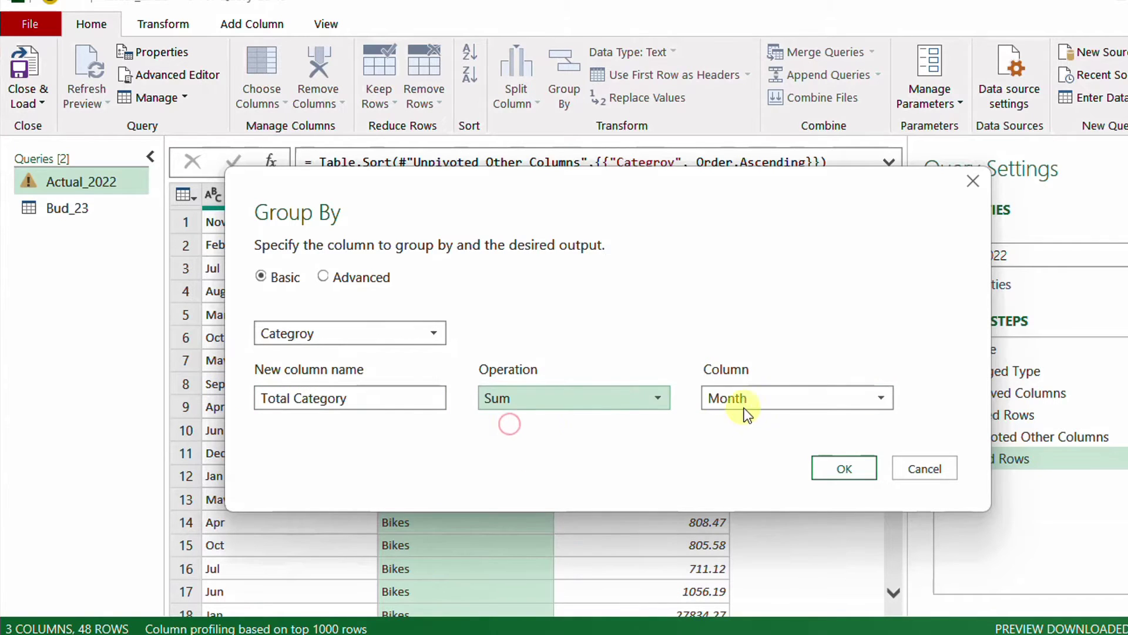
{"action": "left_click", "coordinate": [749, 401]}
{"action": "left_click", "coordinate": [763, 462]}
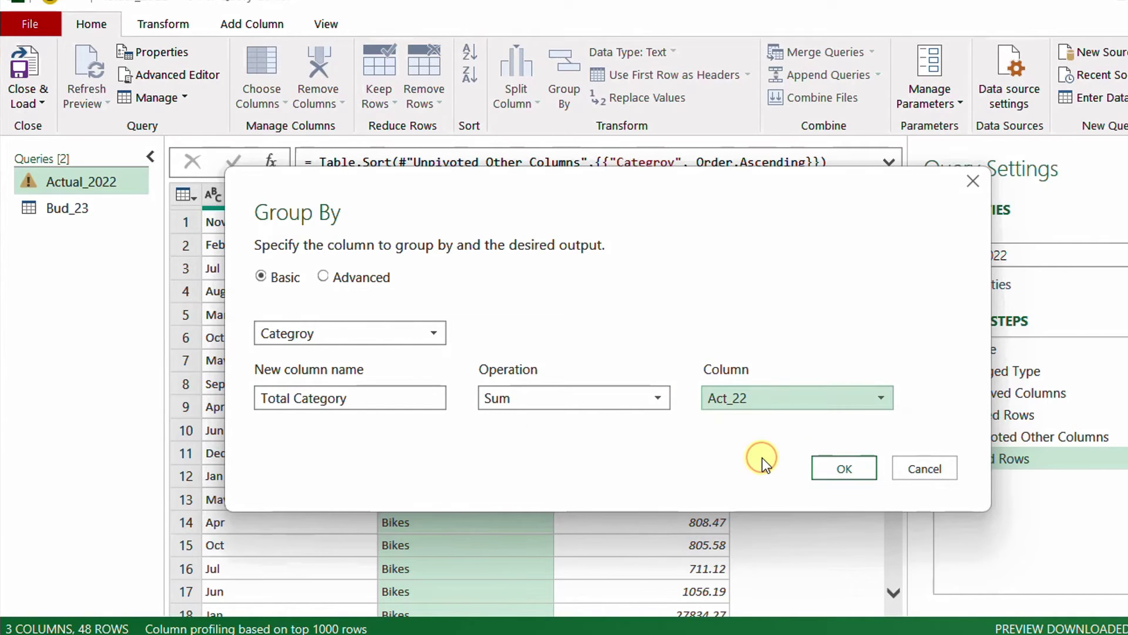
{"action": "key", "text": "Tab"}
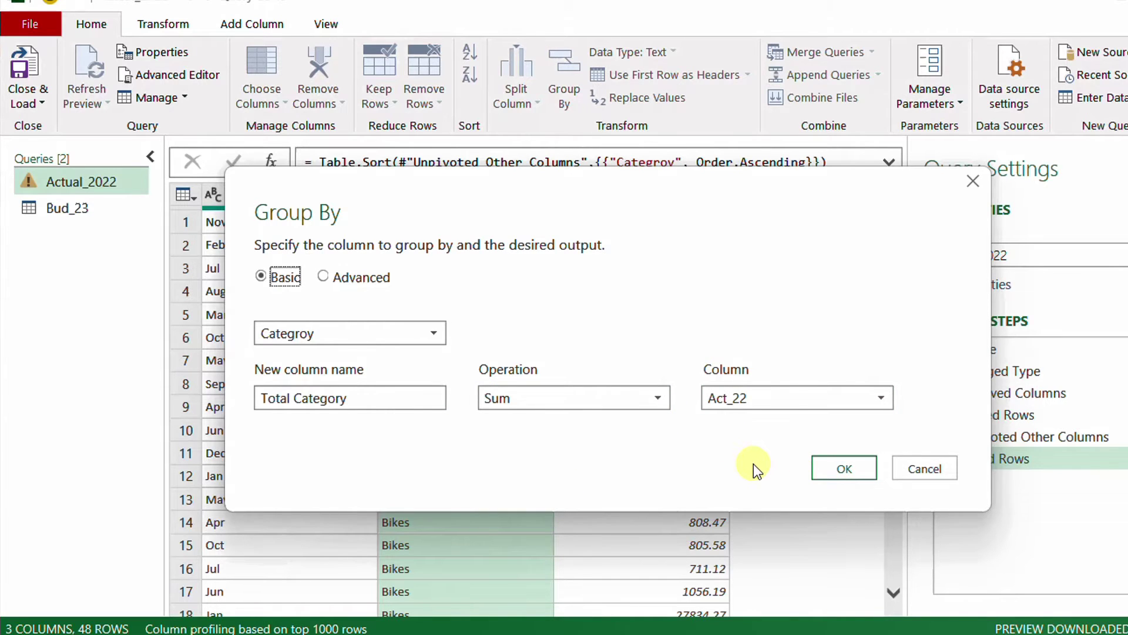
Step: Add a Details aggregation keeping All Rows in Advanced mode and apply the grouping
{"action": "left_click", "coordinate": [355, 278]}
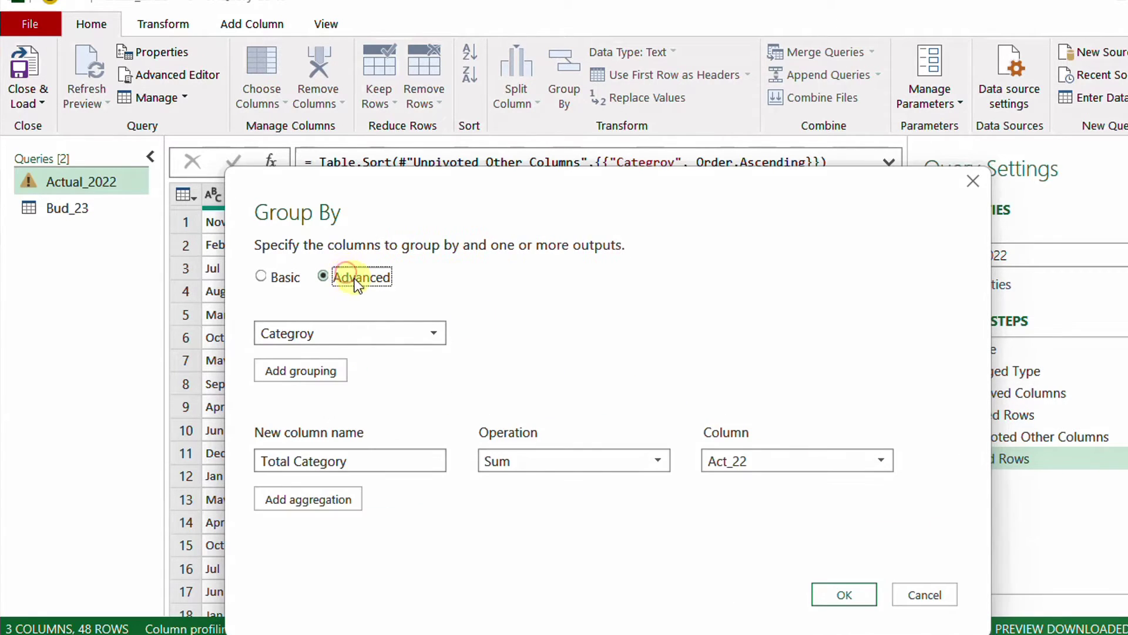
{"action": "left_click", "coordinate": [307, 513]}
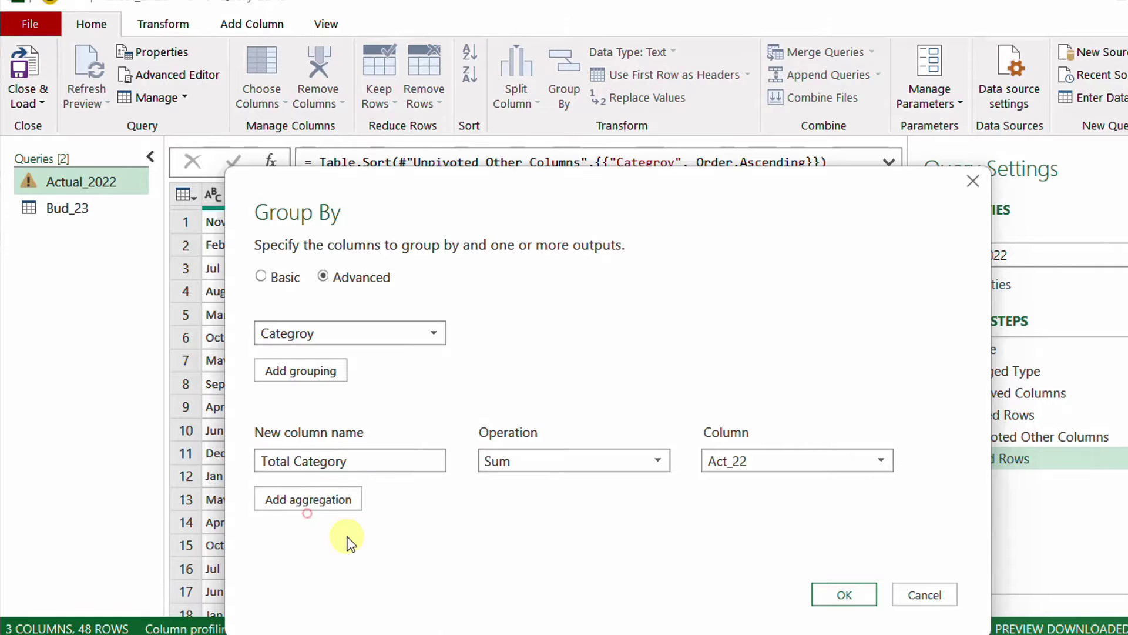
{"action": "left_click", "coordinate": [407, 495]}
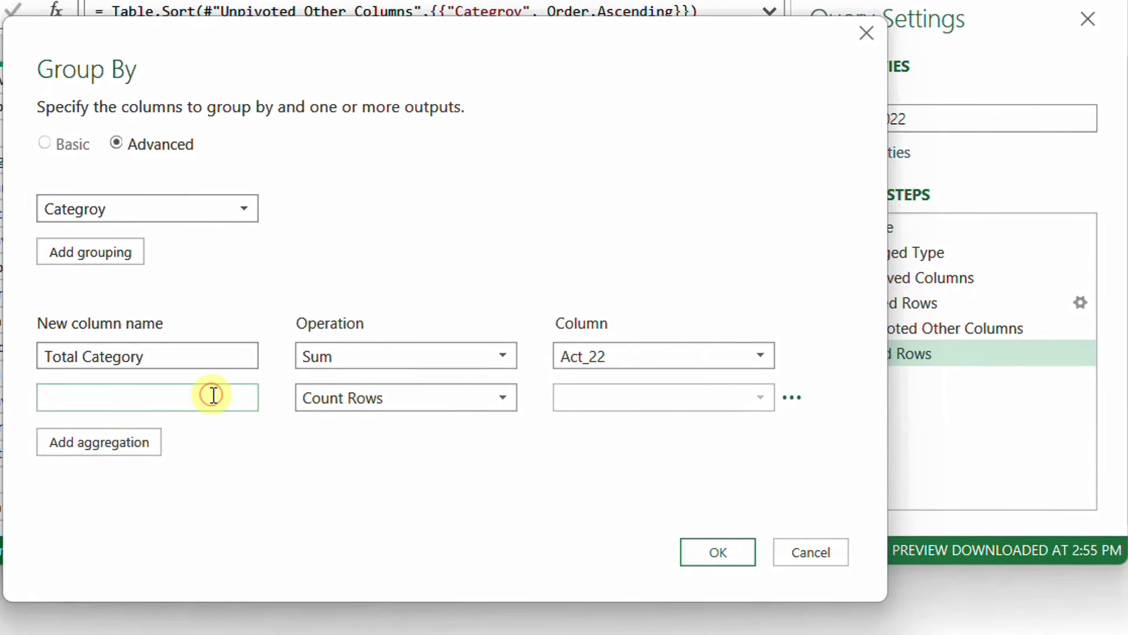
{"action": "type", "text": "Details"}
{"action": "left_click", "coordinate": [502, 398]}
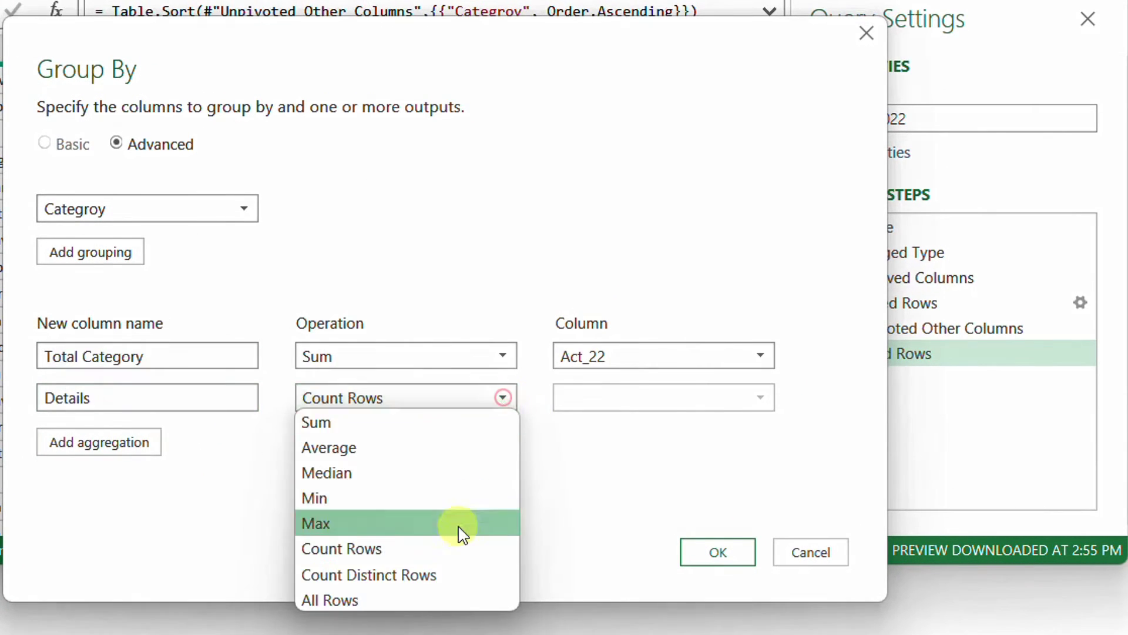
{"action": "left_click", "coordinate": [439, 600]}
{"action": "left_click", "coordinate": [720, 552]}
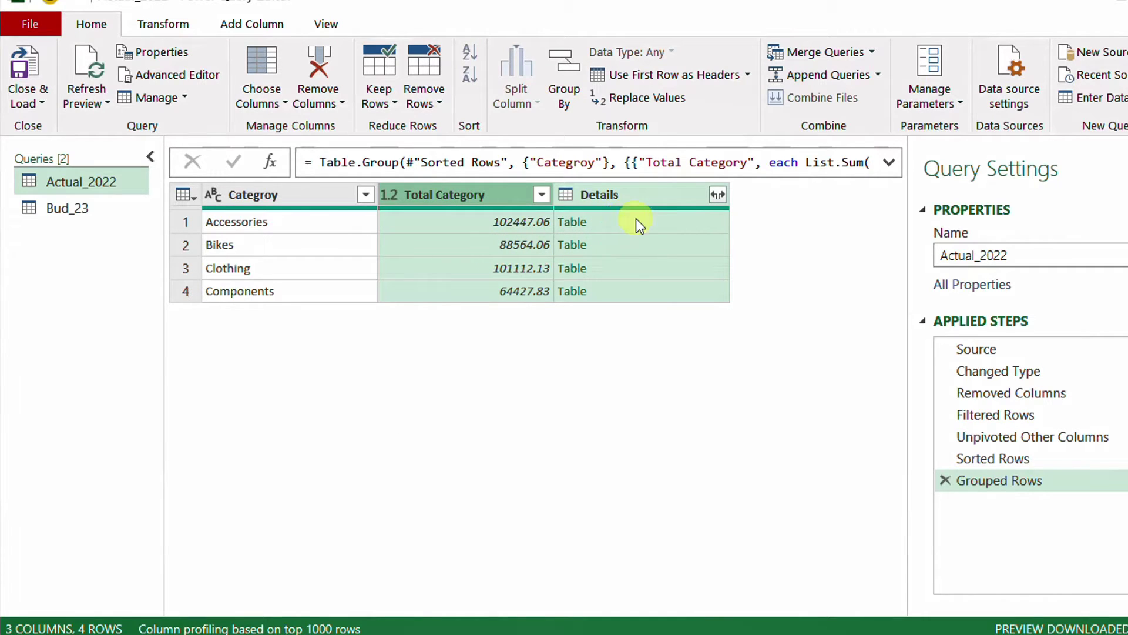
Step: Preview the Accessories, Bikes, Clothing and Components Details tables in an enlarged preview pane
{"action": "left_click", "coordinate": [651, 222]}
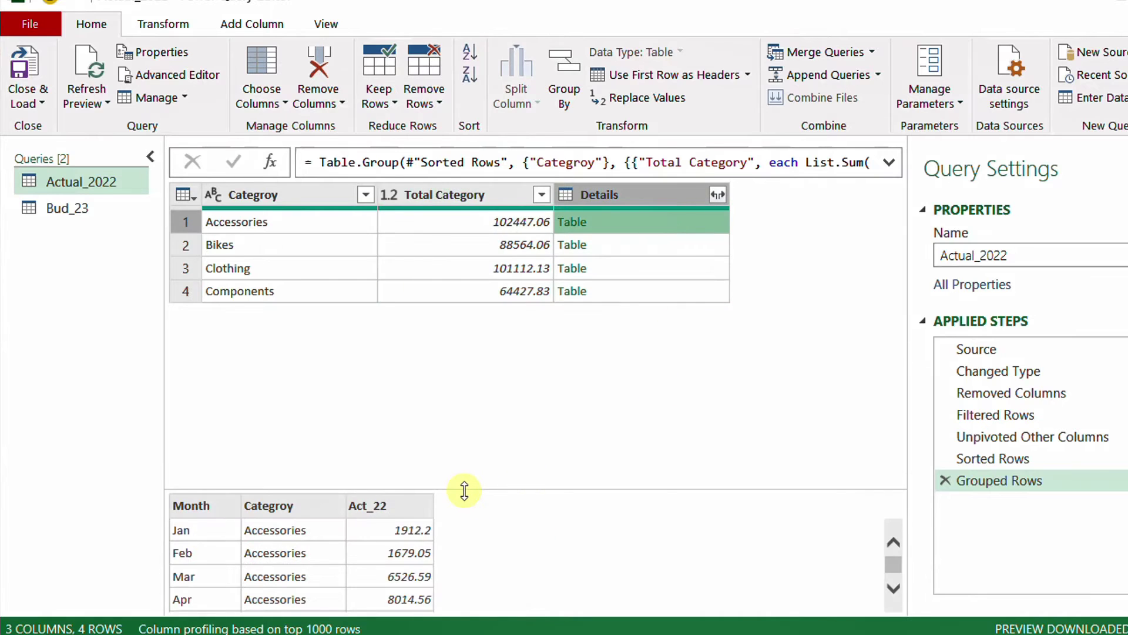
{"action": "left_click_drag", "start_coordinate": [464, 489], "coordinate": [457, 433]}
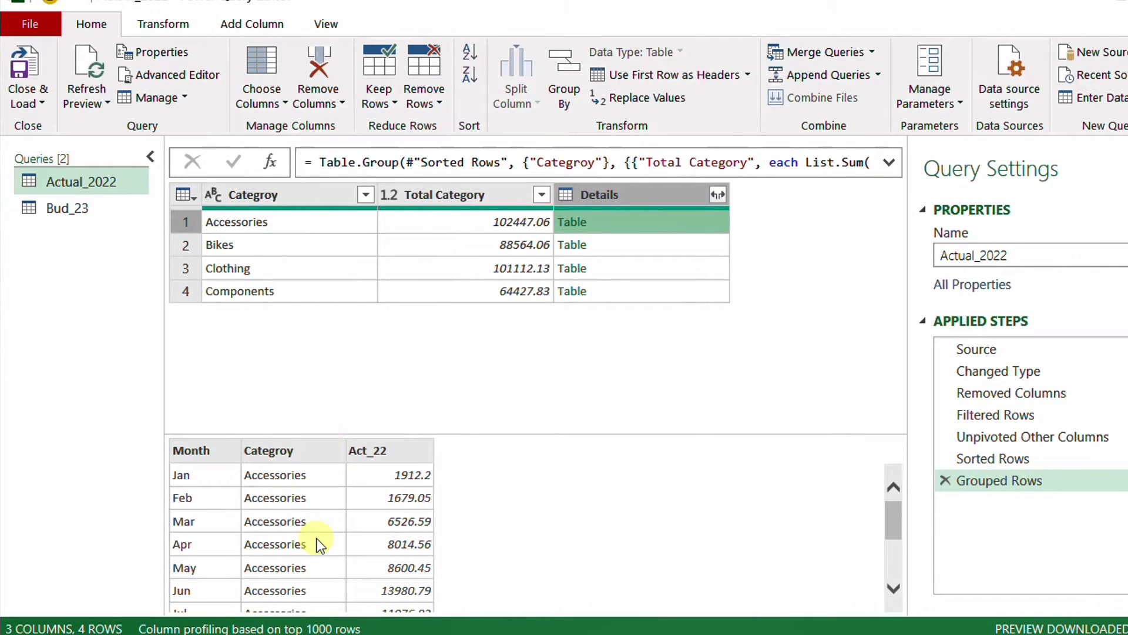
{"action": "left_click", "coordinate": [641, 250]}
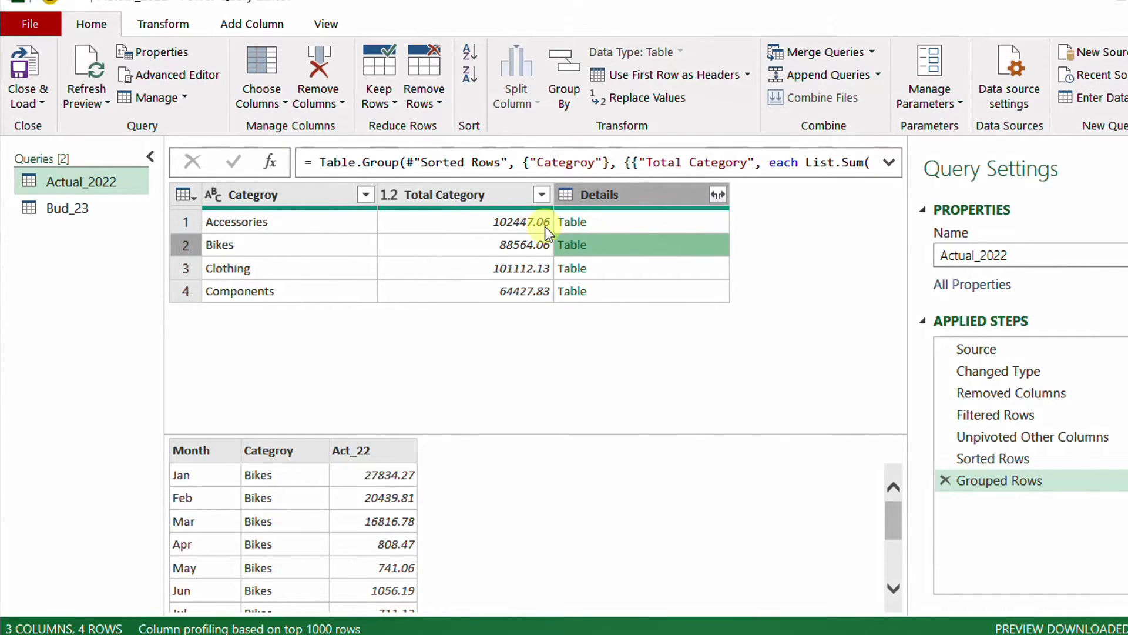
{"action": "left_click", "coordinate": [664, 270]}
{"action": "left_click", "coordinate": [662, 285]}
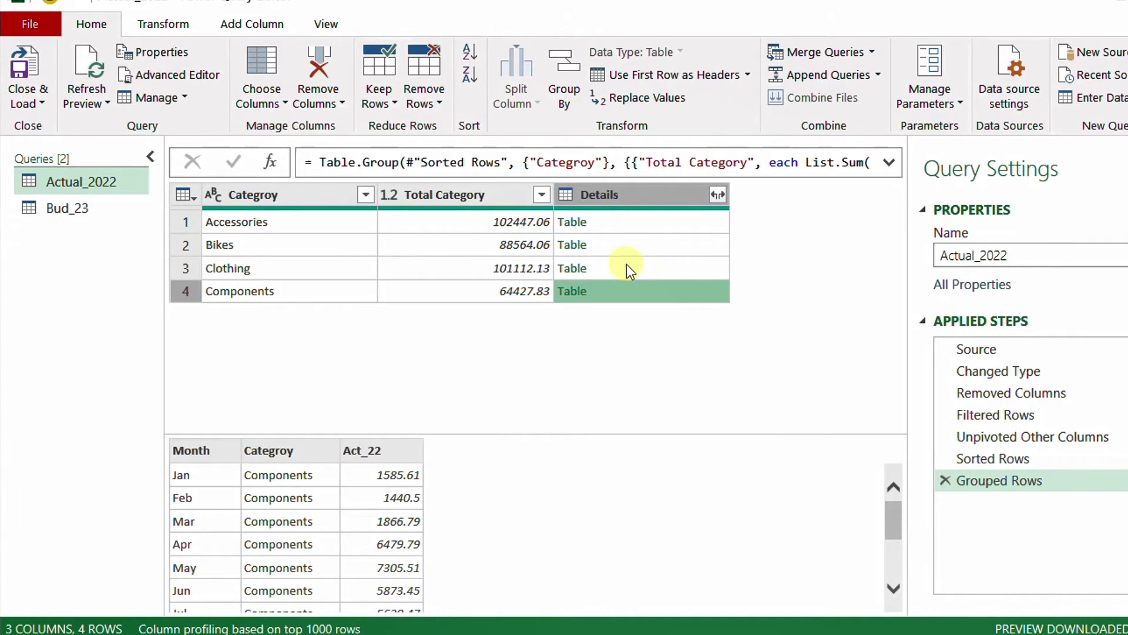
{"action": "left_click", "coordinate": [718, 195]}
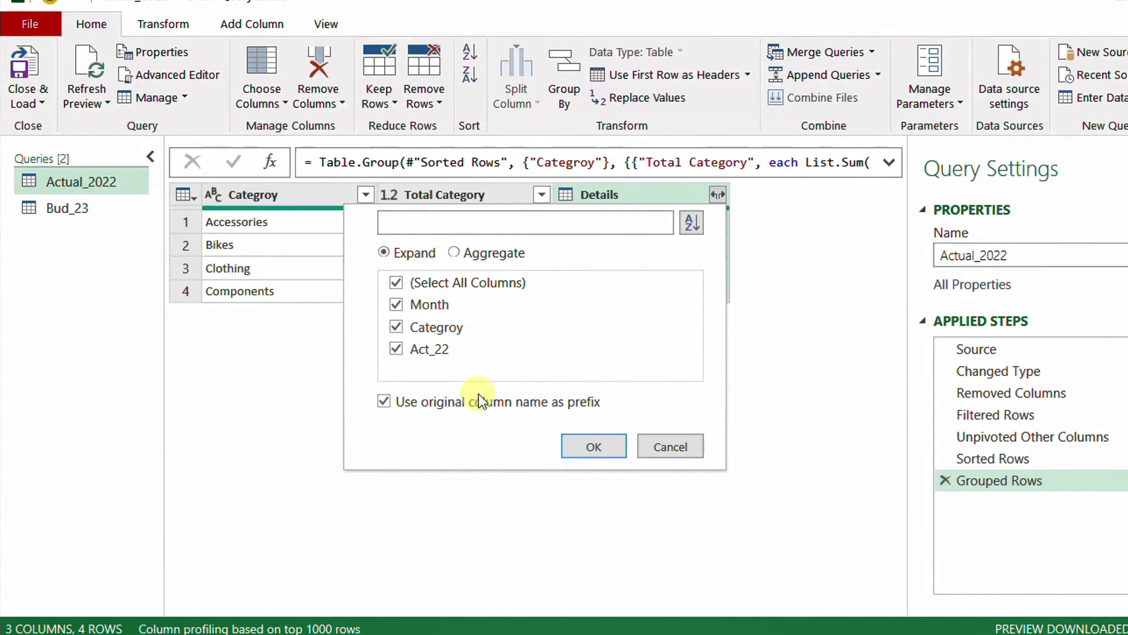
{"action": "left_click", "coordinate": [385, 403]}
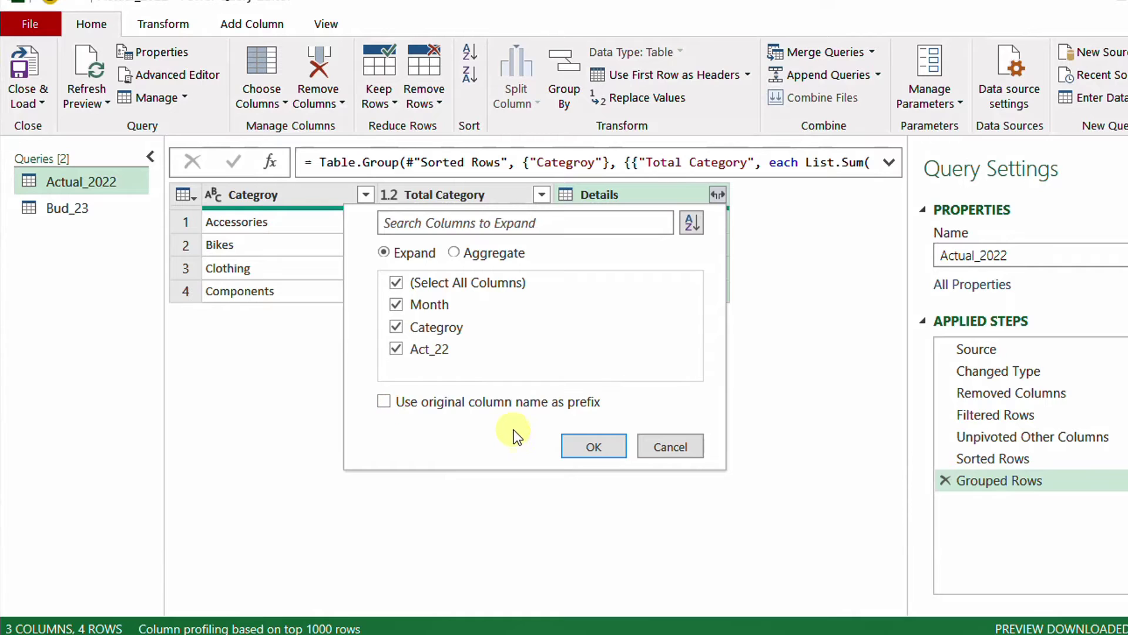
{"action": "left_click", "coordinate": [411, 330]}
{"action": "left_click", "coordinate": [590, 448]}
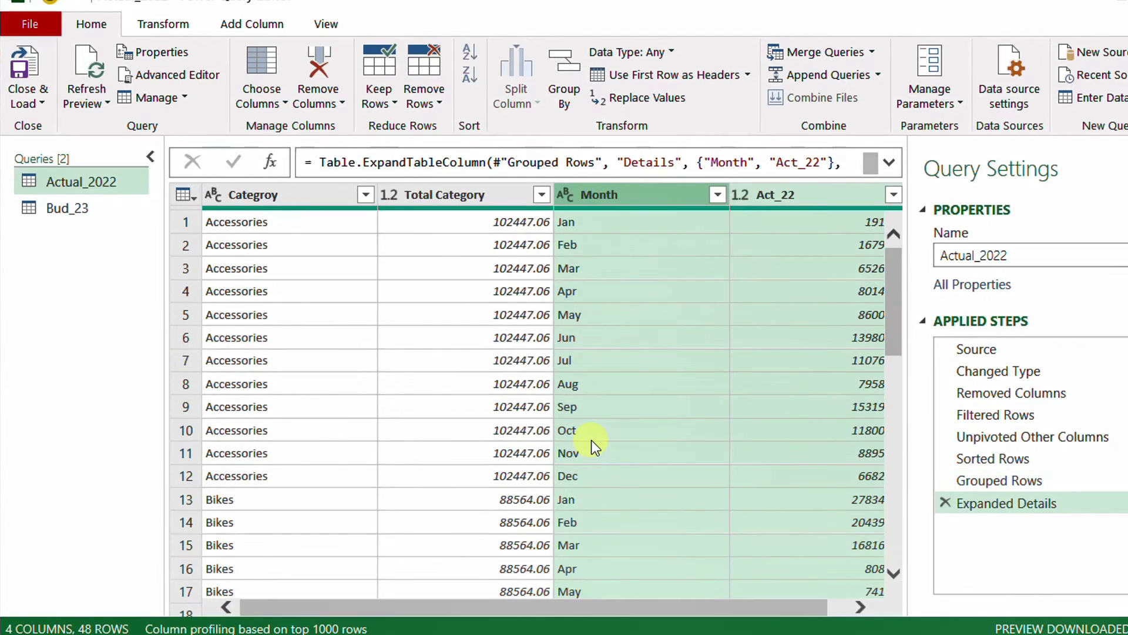
{"action": "left_click_drag", "start_coordinate": [577, 604], "coordinate": [646, 607]}
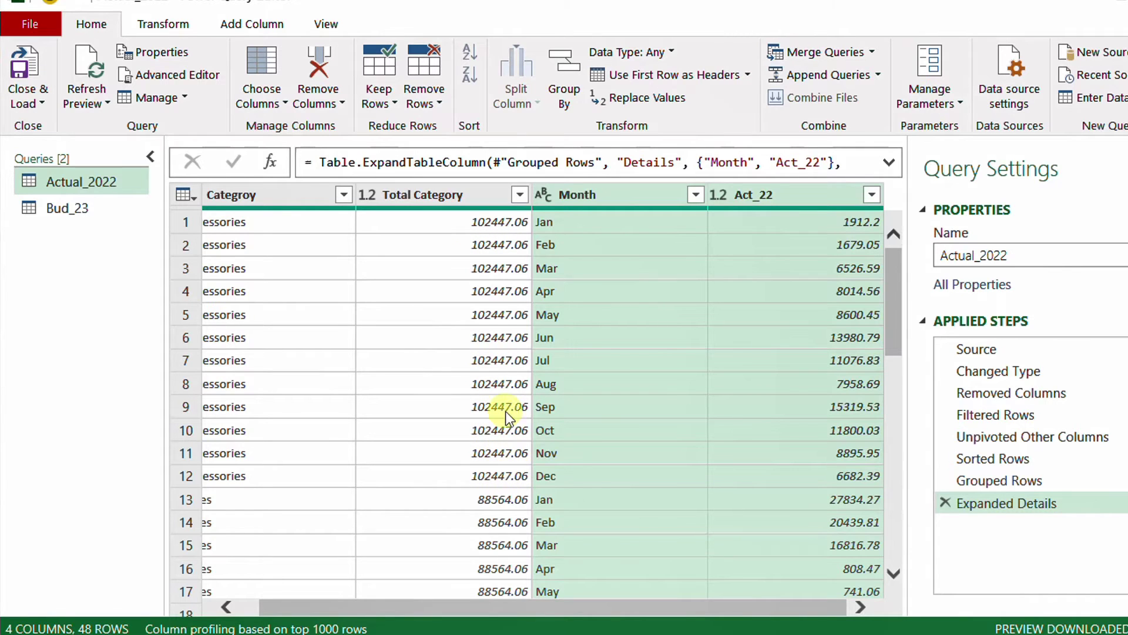
{"action": "scroll", "coordinate": [495, 280], "scroll_direction": "down", "scroll_amount": 2}
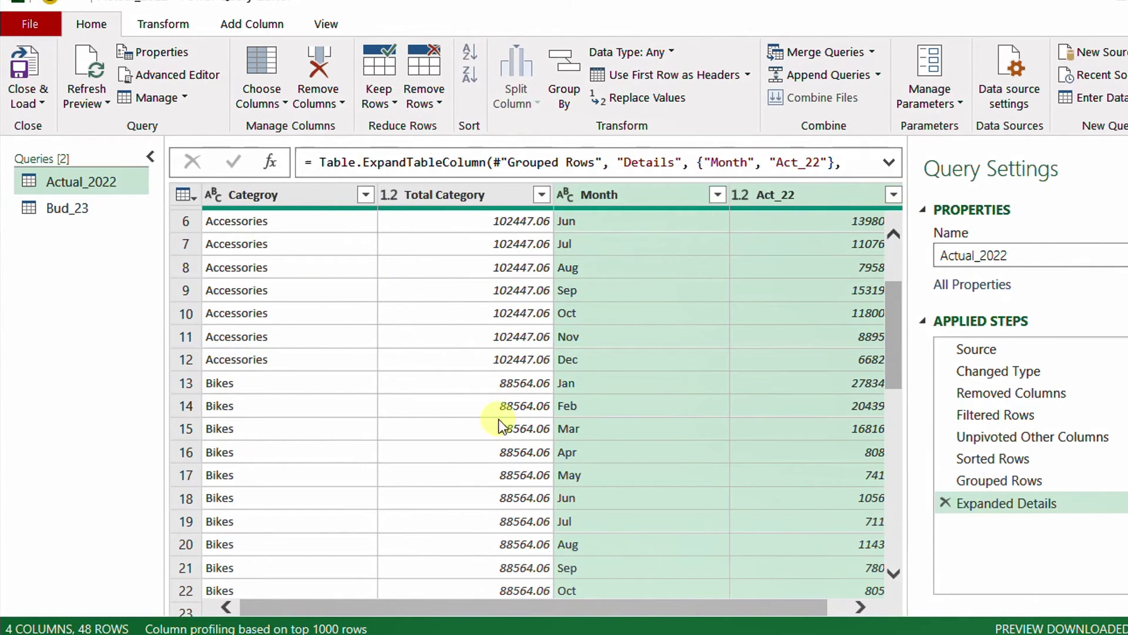
{"action": "left_click_drag", "start_coordinate": [502, 607], "coordinate": [523, 607]}
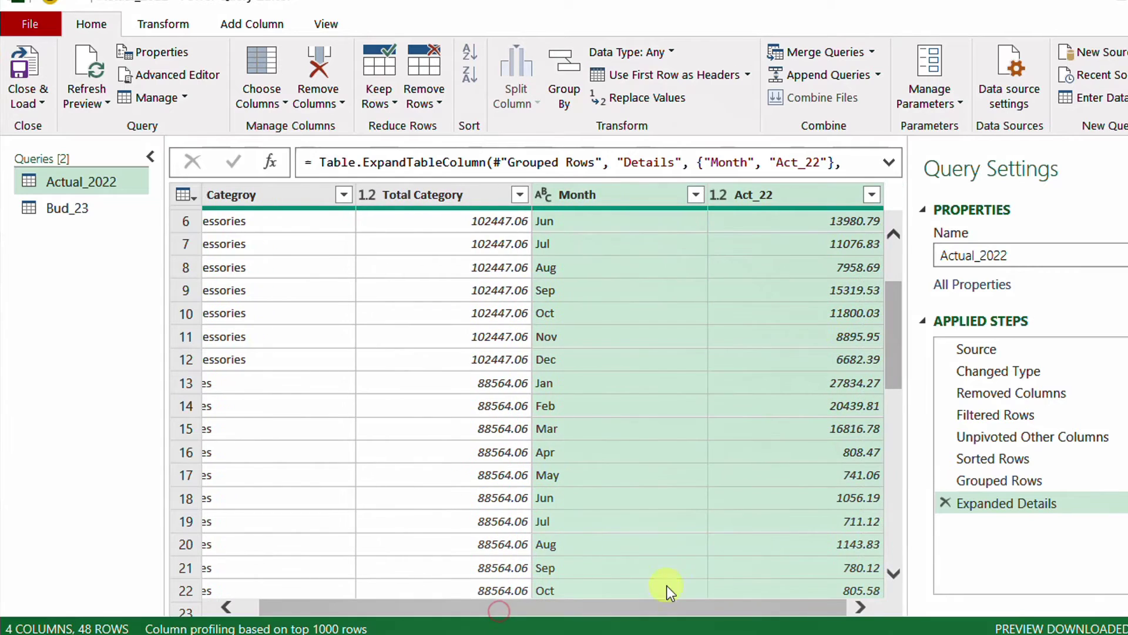
{"action": "scroll", "coordinate": [717, 306], "scroll_direction": "up", "scroll_amount": 2}
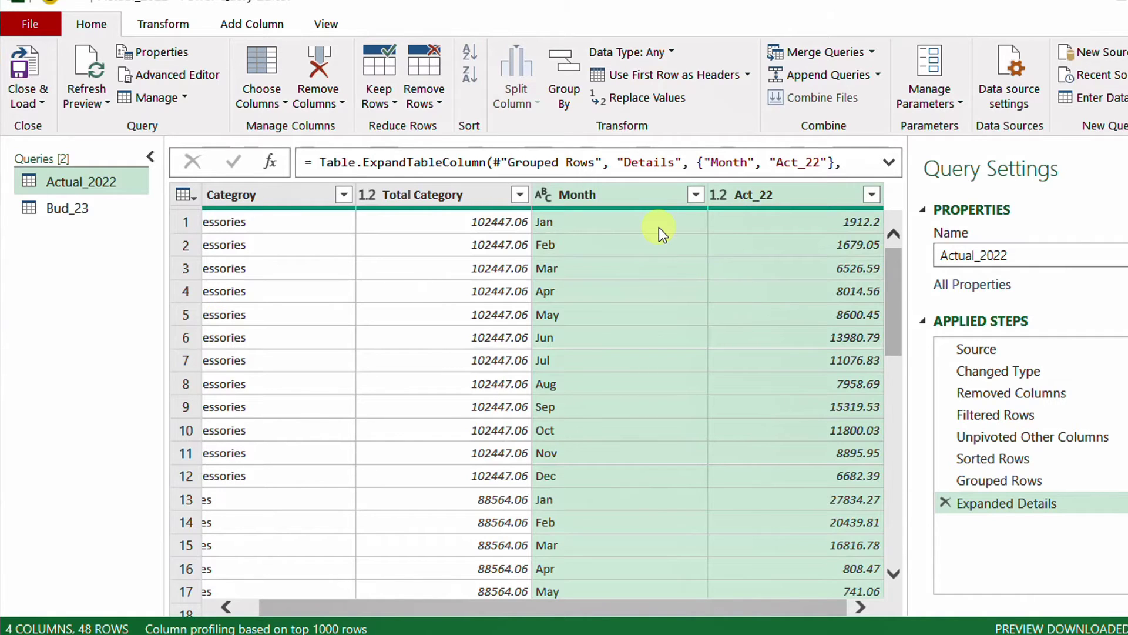
Step: Divide Act_22 by Total Category into a new column named Allocatioin Driver
{"action": "left_click", "coordinate": [762, 194]}
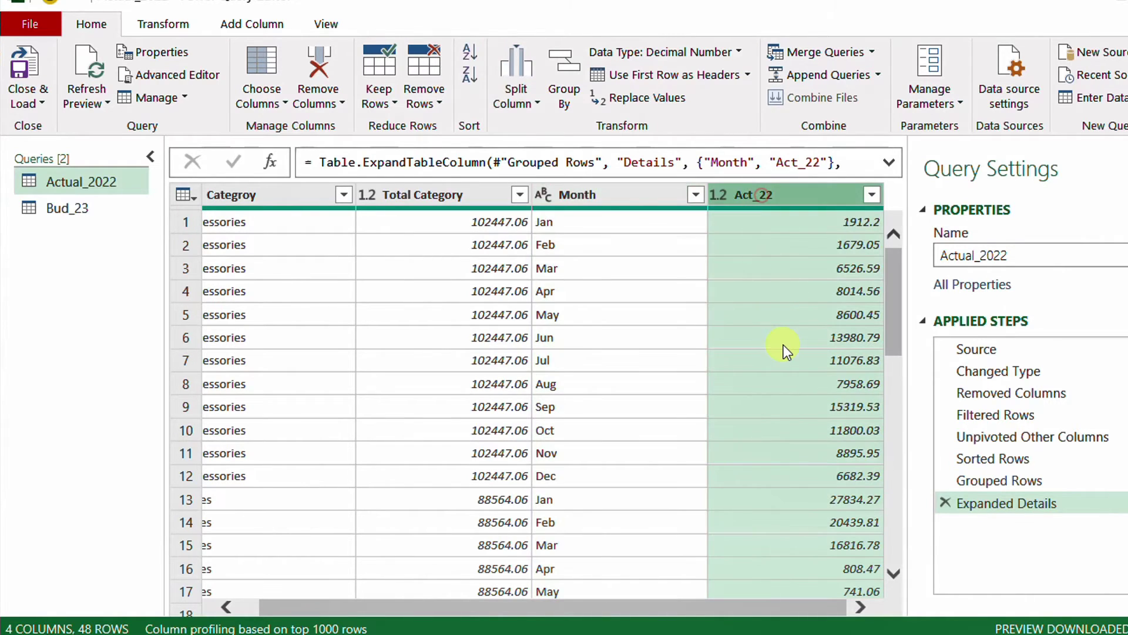
{"action": "left_click", "coordinate": [428, 201], "text": "ctrl"}
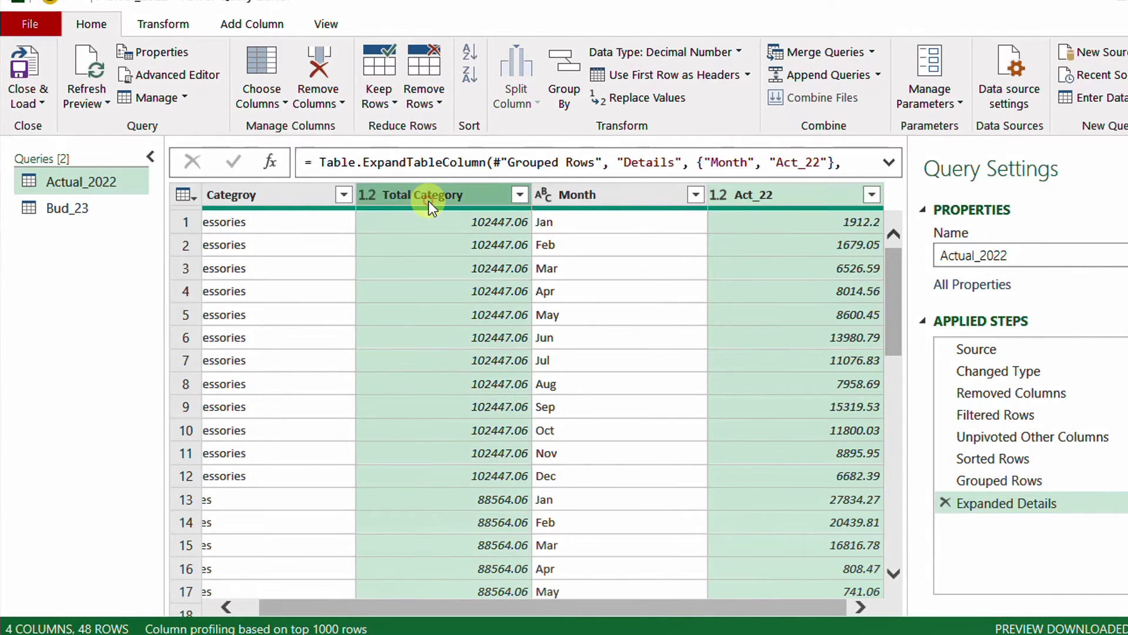
{"action": "left_click", "coordinate": [250, 26]}
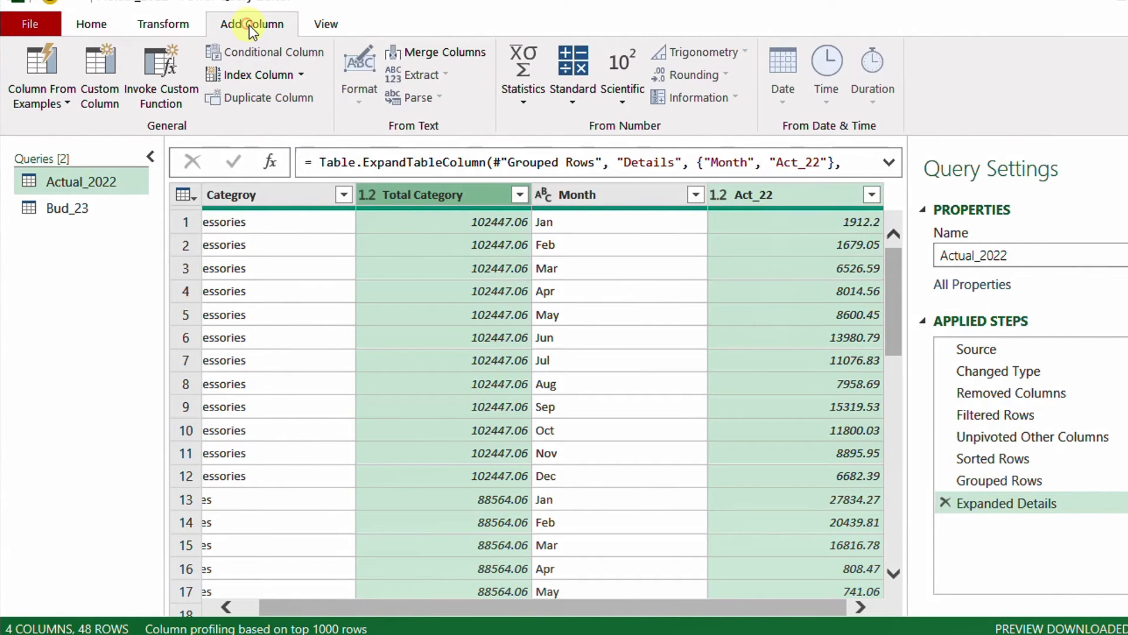
{"action": "left_click", "coordinate": [574, 88]}
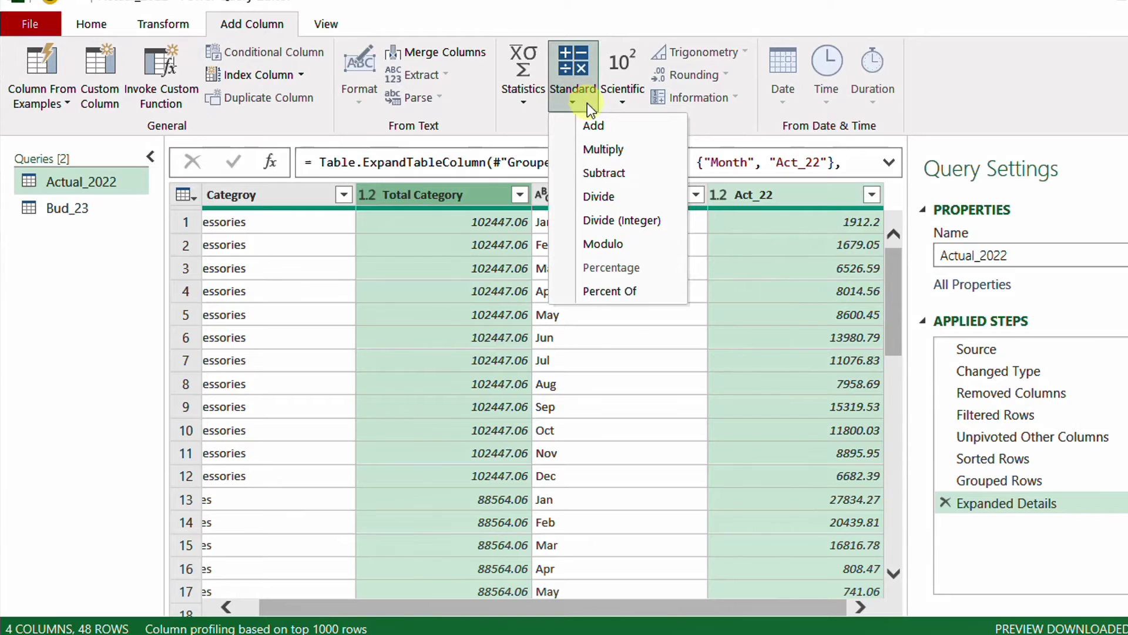
{"action": "left_click", "coordinate": [615, 197]}
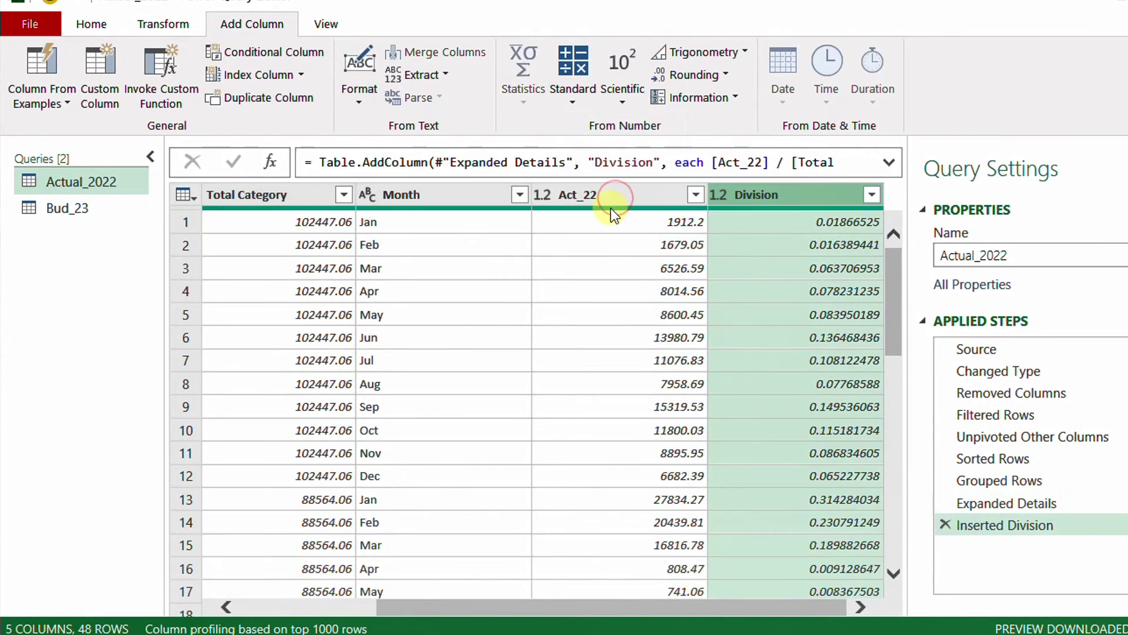
{"action": "double_click", "coordinate": [625, 160]}
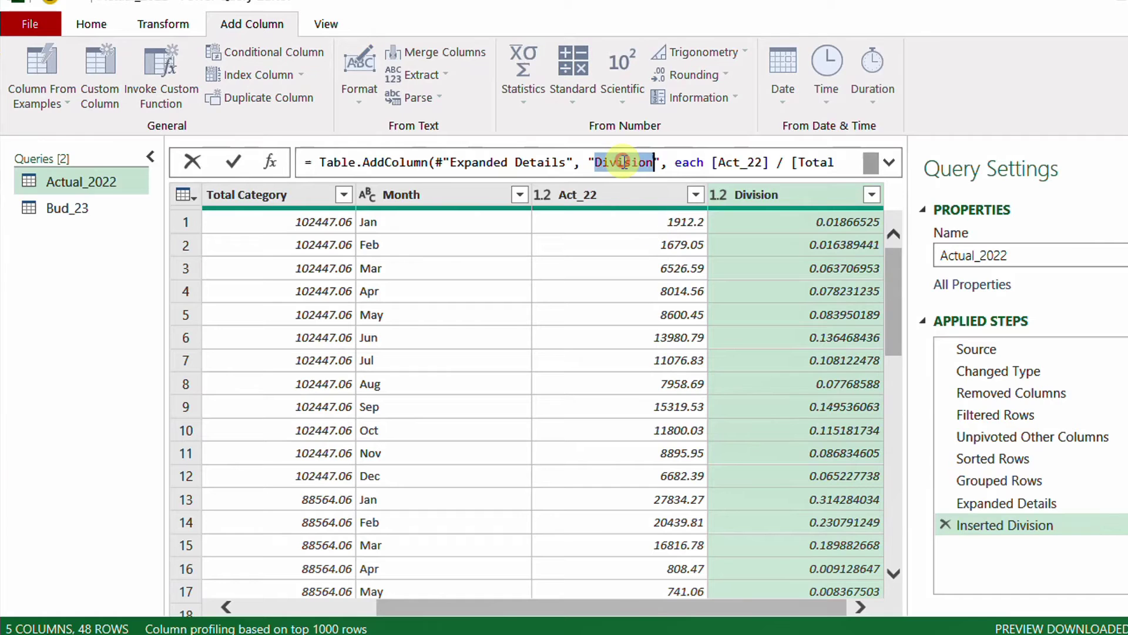
{"action": "type", "text": "Allocatioin Driver"}
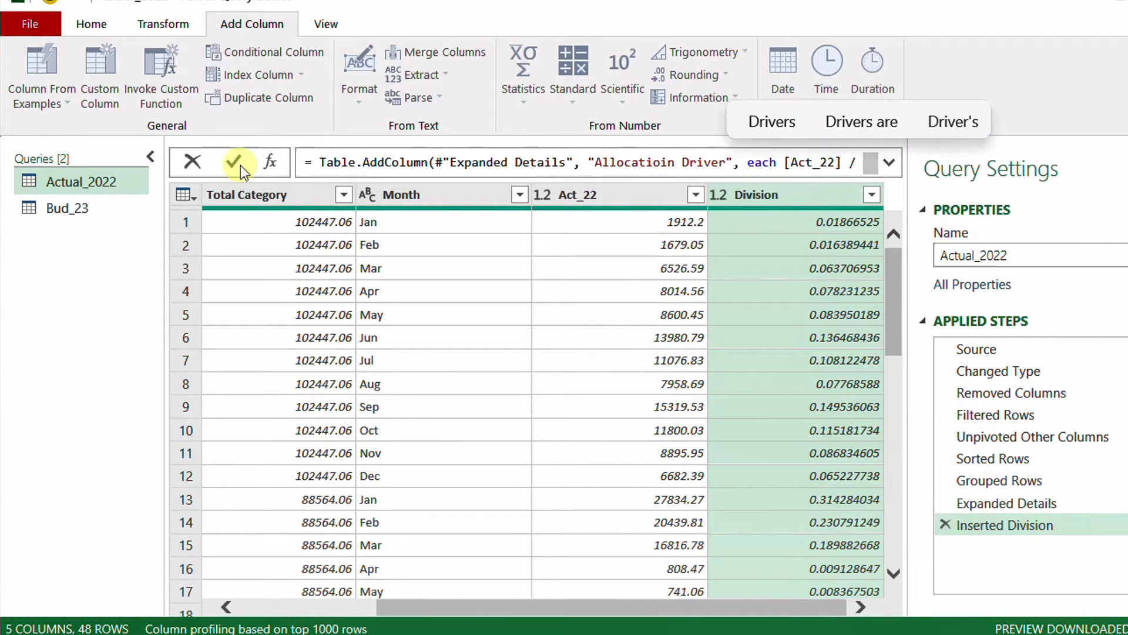
{"action": "left_click", "coordinate": [240, 165]}
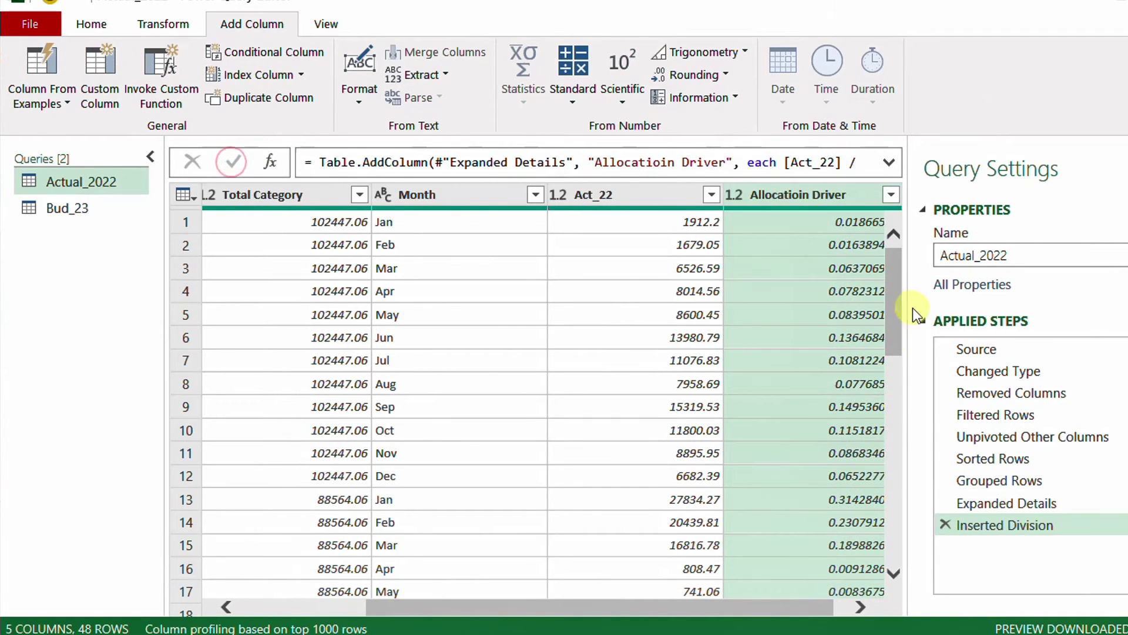
{"action": "left_click_drag", "start_coordinate": [735, 612], "coordinate": [791, 600]}
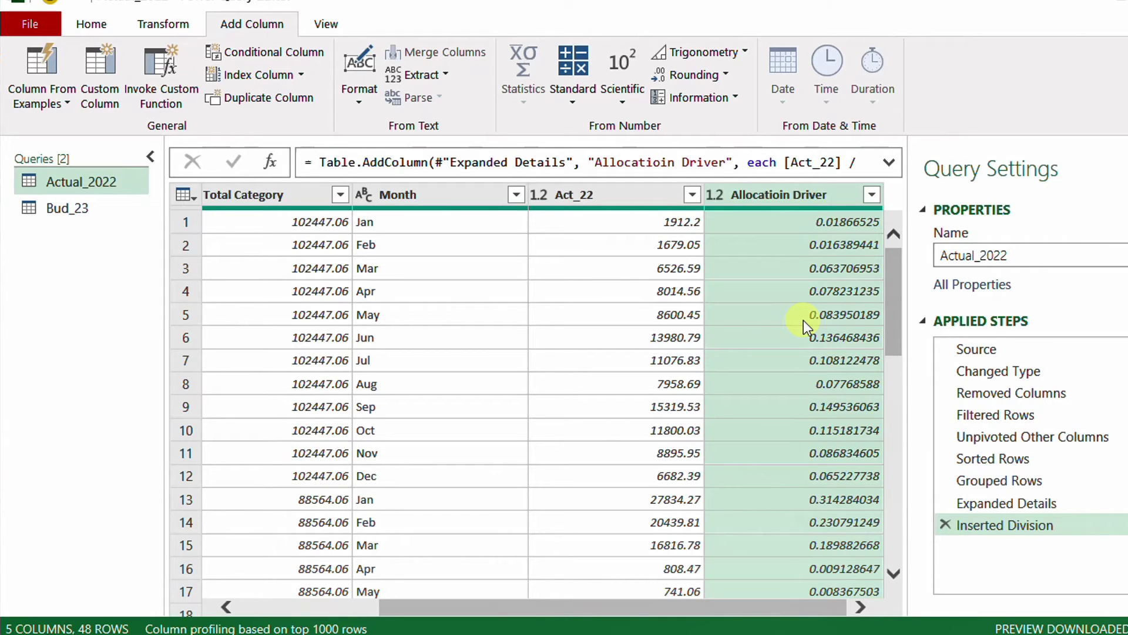
Step: Merge Bud_23 into Actual_2022, matching on the Category columns
{"action": "left_click", "coordinate": [92, 25]}
{"action": "left_click", "coordinate": [822, 52]}
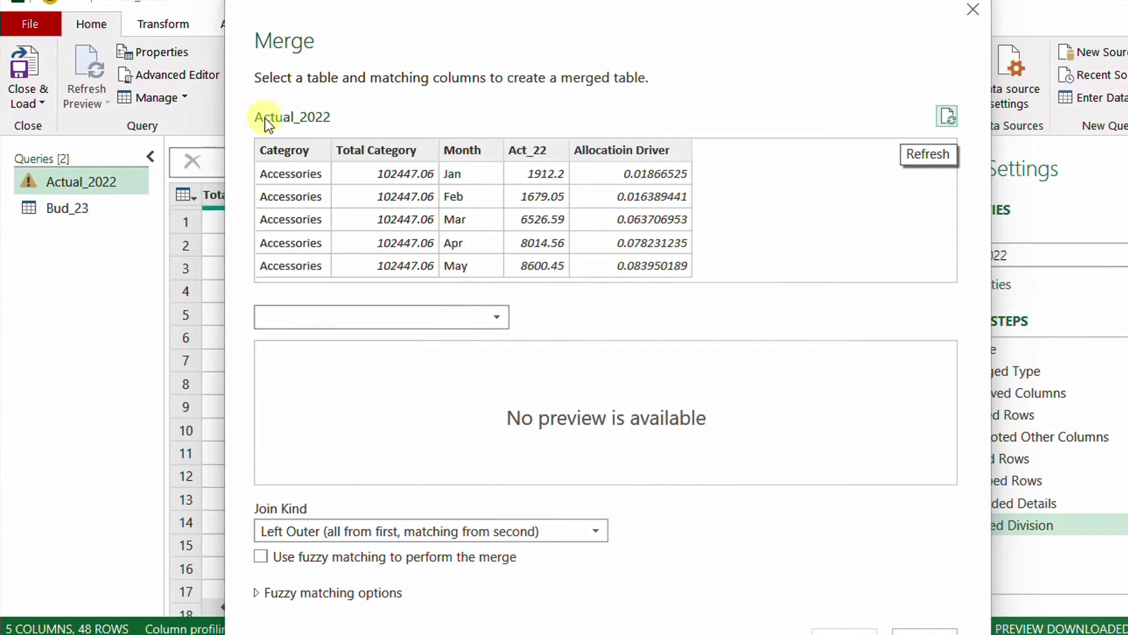
{"action": "left_click", "coordinate": [486, 318]}
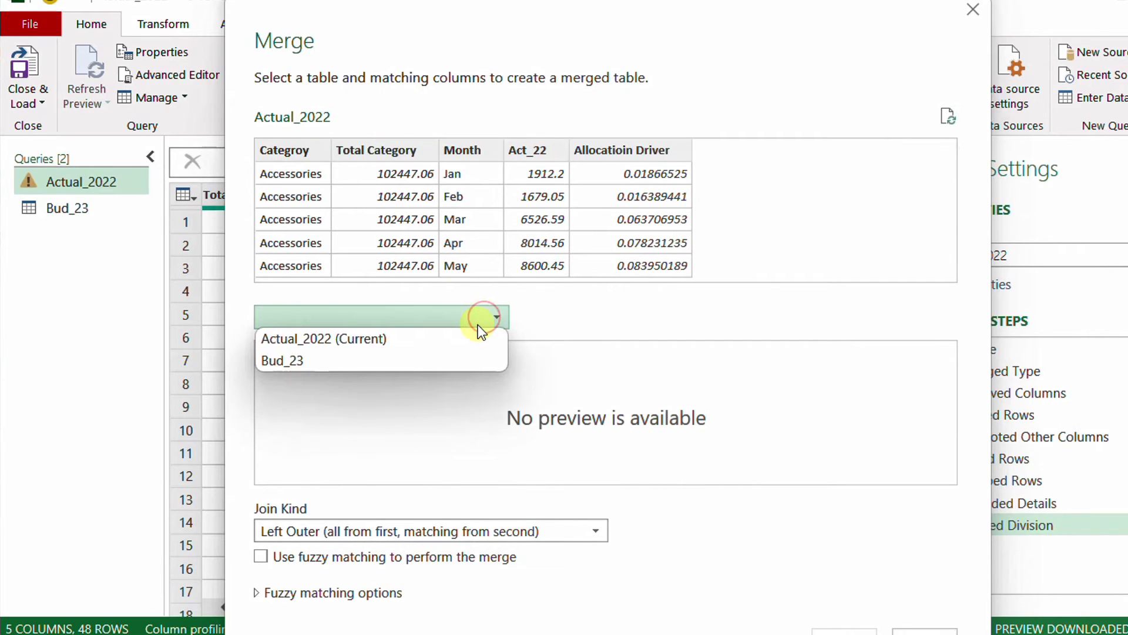
{"action": "left_click", "coordinate": [400, 358]}
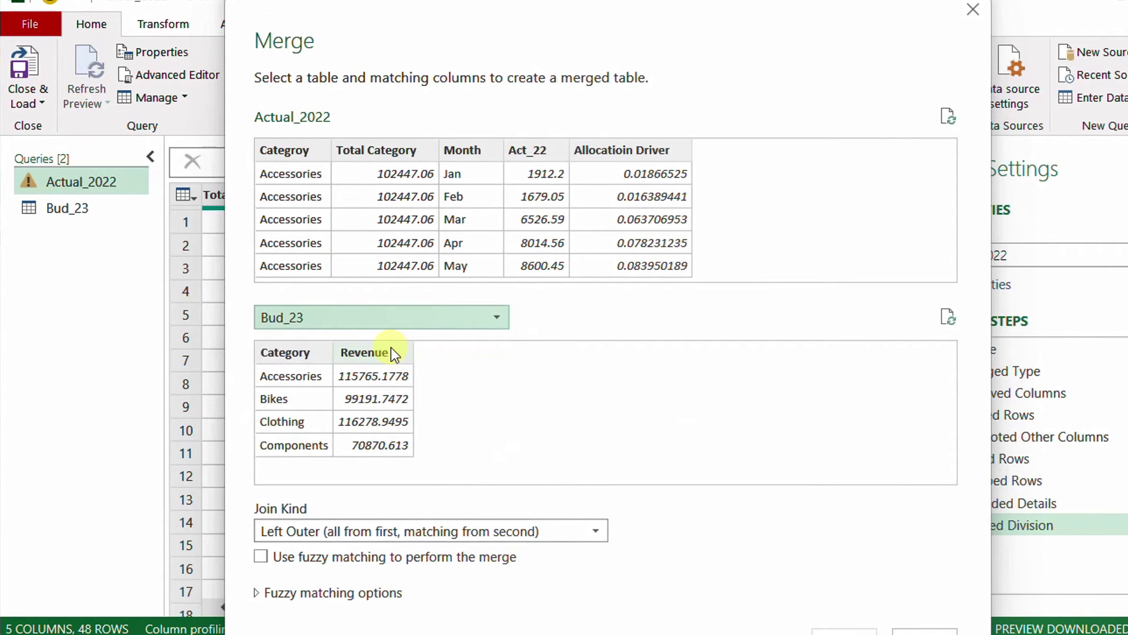
{"action": "left_click", "coordinate": [298, 149]}
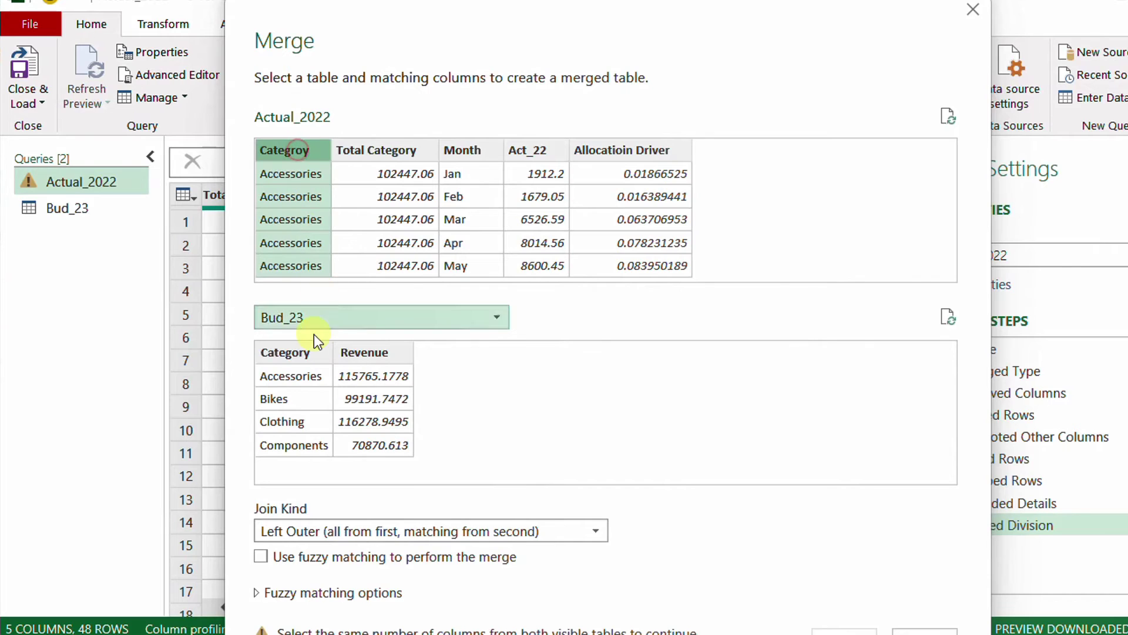
{"action": "left_click", "coordinate": [296, 351]}
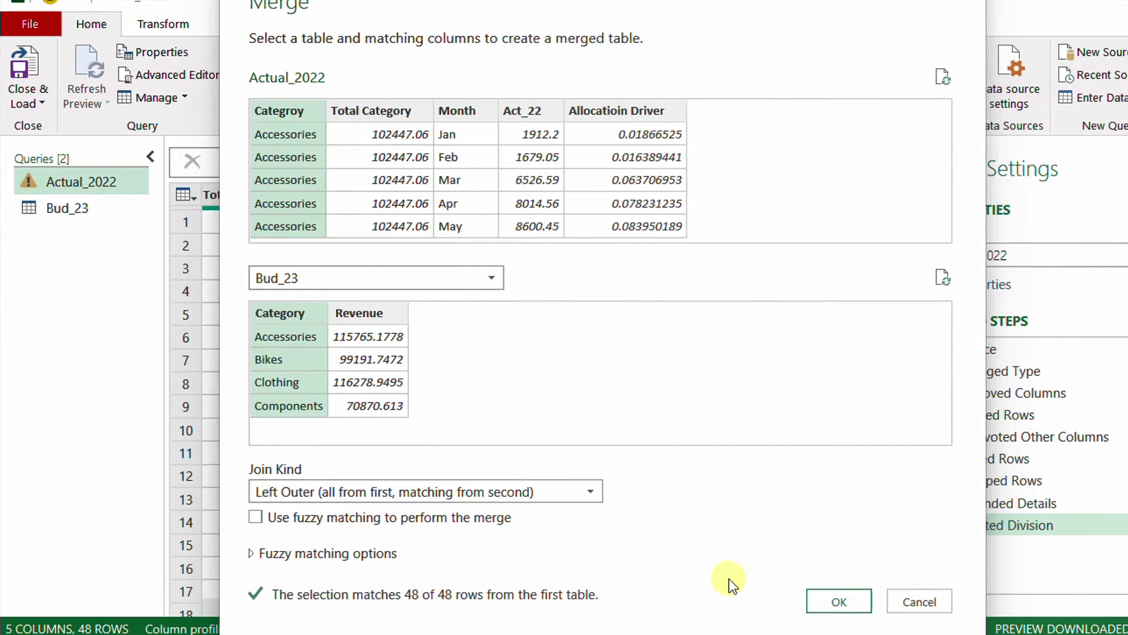
{"action": "left_click", "coordinate": [830, 606]}
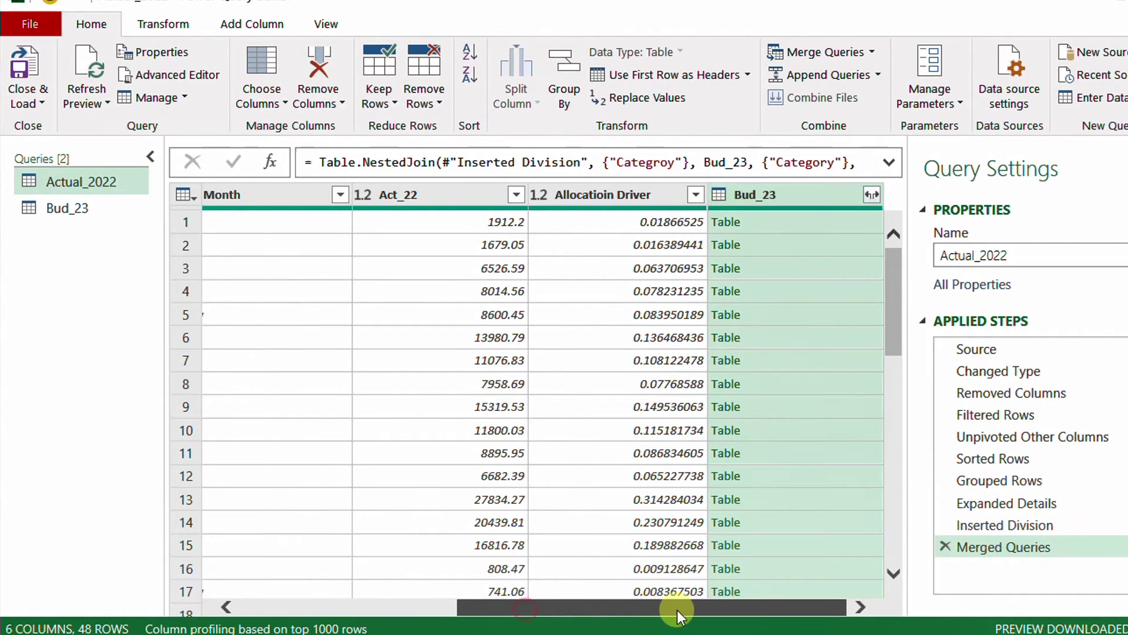
Step: Expand the merged Bud_23 column to bring in only Revenue
{"action": "left_click", "coordinate": [871, 195]}
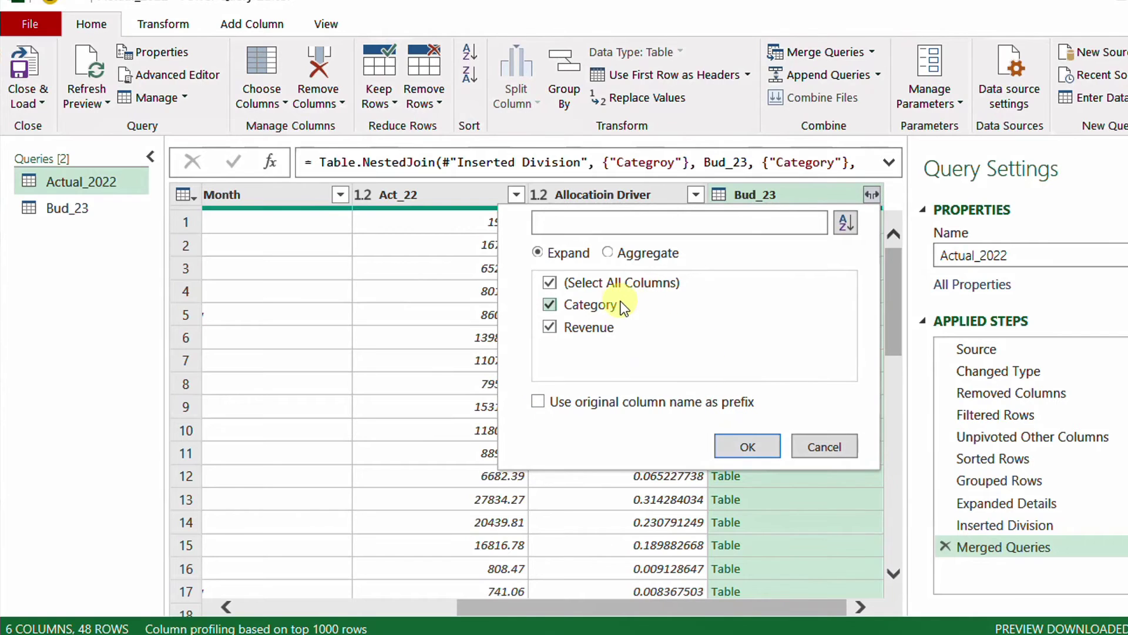
{"action": "left_click", "coordinate": [550, 303]}
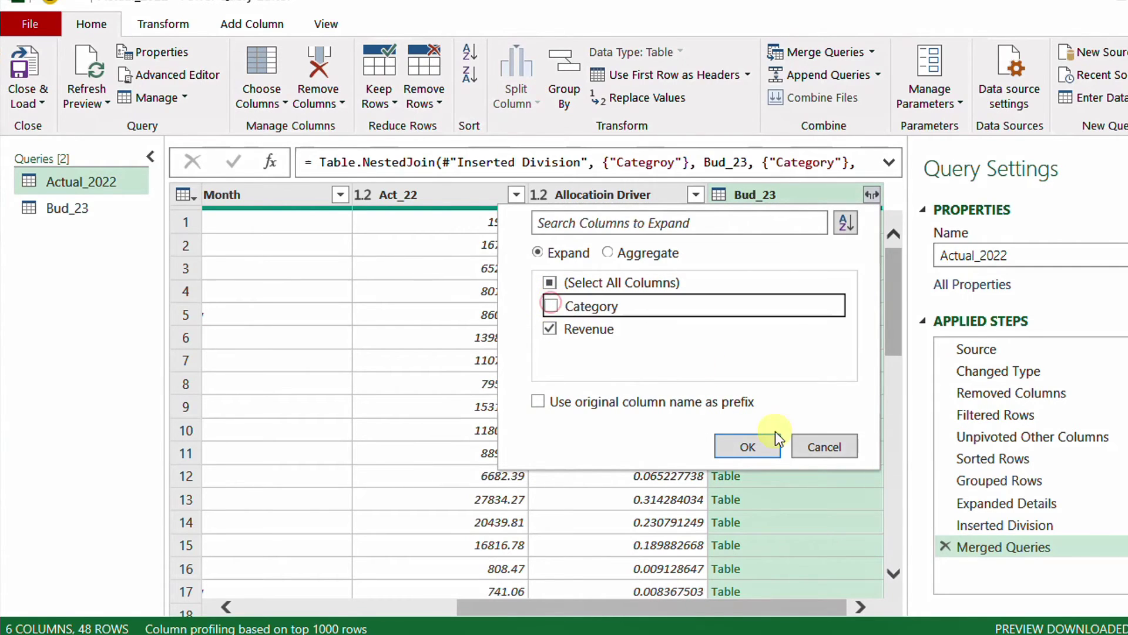
{"action": "left_click", "coordinate": [748, 447]}
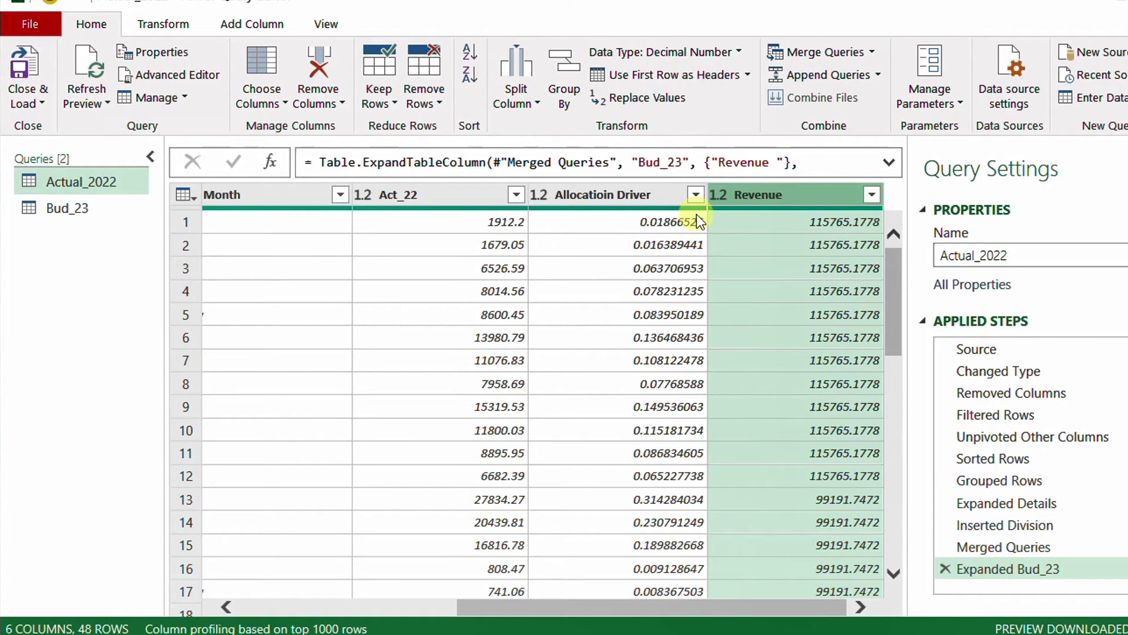
{"action": "left_click", "coordinate": [610, 195], "text": "ctrl"}
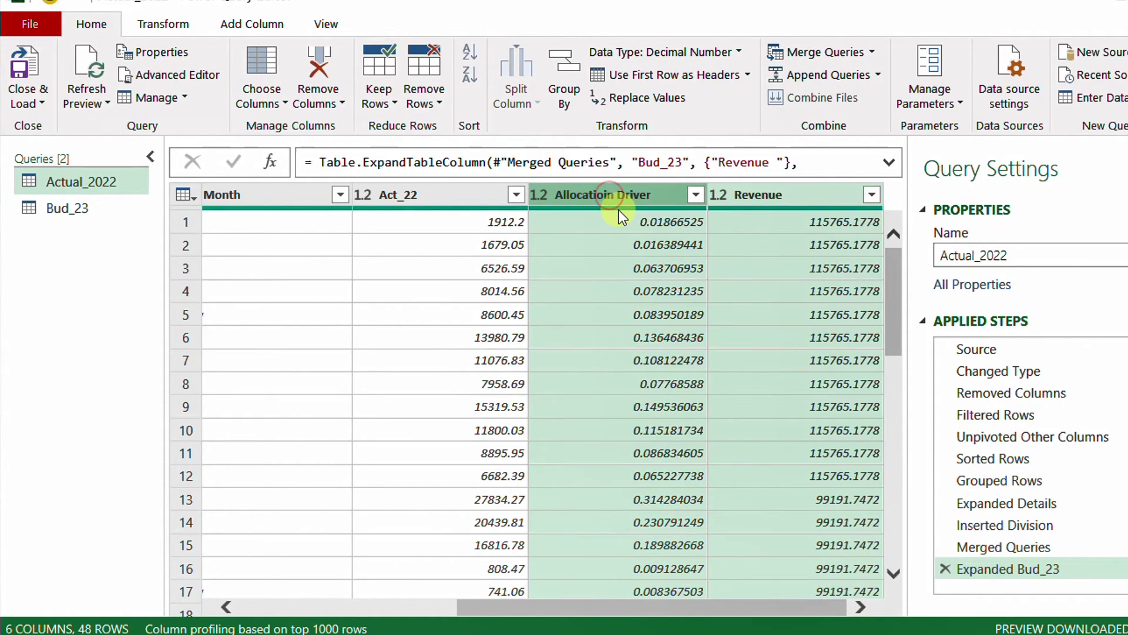
Step: Add a Bud_23 column multiplying Revenue by Allocatioin Driver
{"action": "left_click", "coordinate": [255, 26]}
{"action": "left_click", "coordinate": [573, 82]}
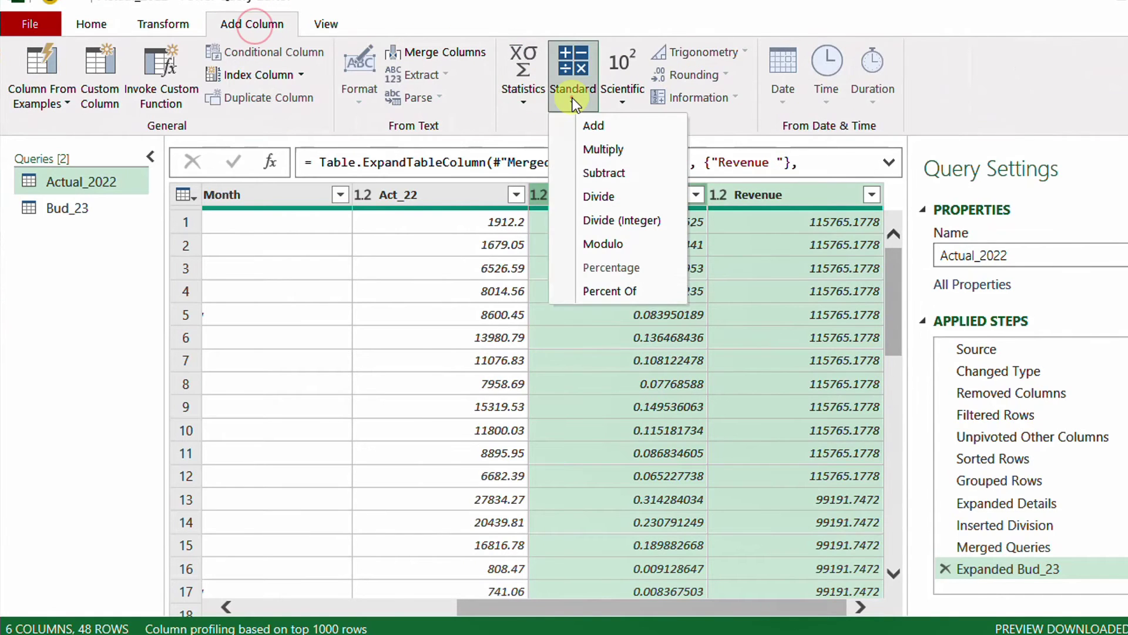
{"action": "left_click", "coordinate": [603, 149]}
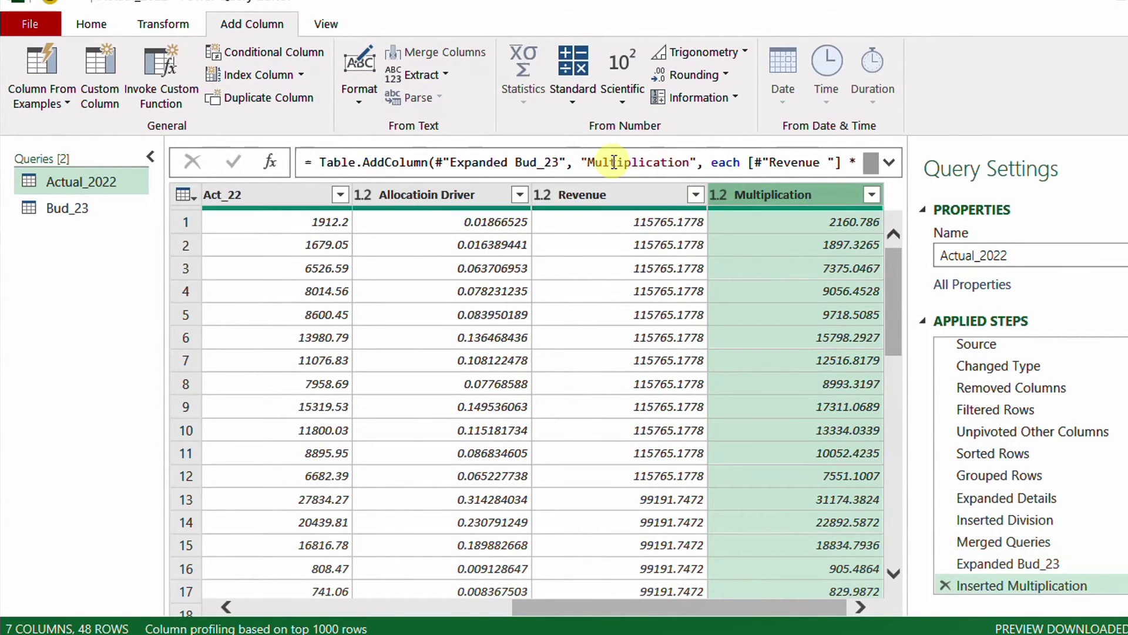
{"action": "double_click", "coordinate": [614, 162]}
{"action": "type", "text": "Bud"}
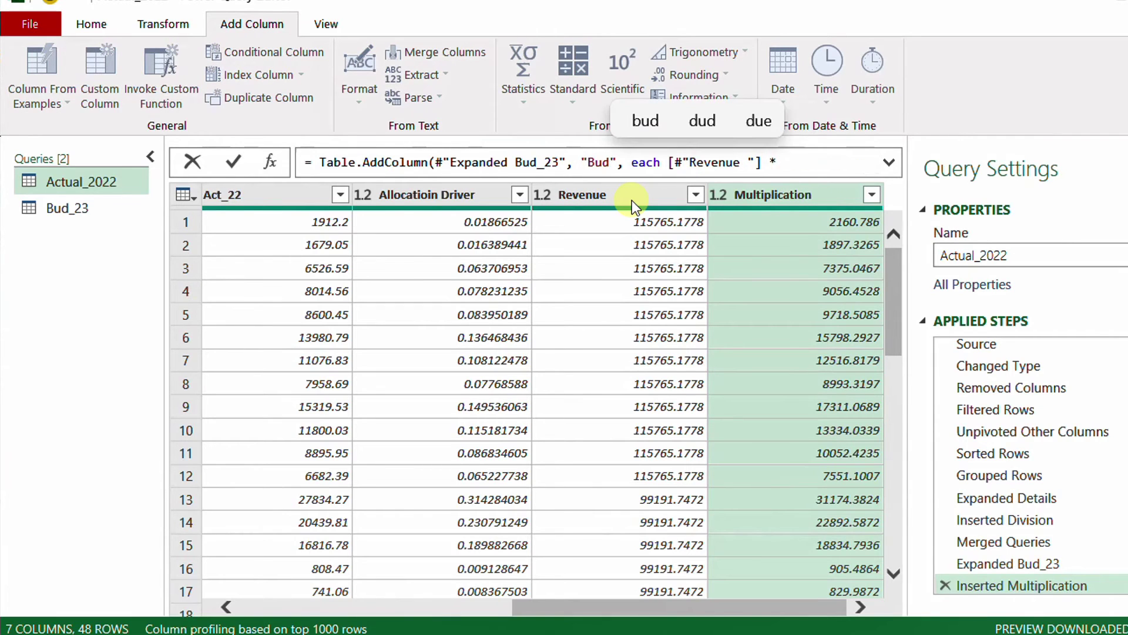
{"action": "type", "text": "_23"}
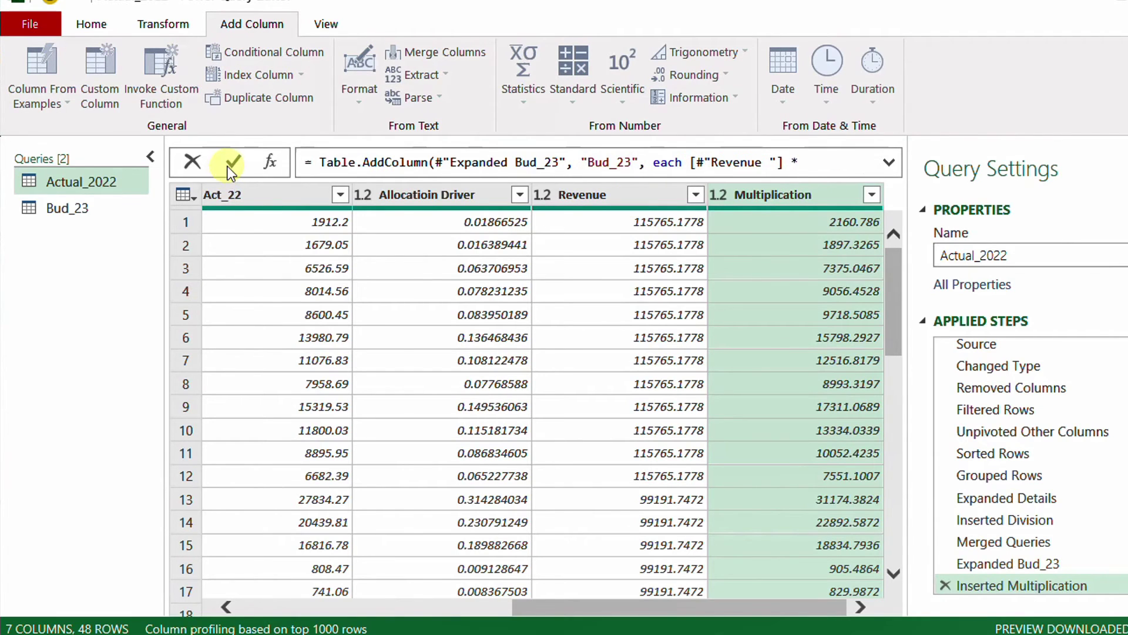
{"action": "left_click", "coordinate": [231, 162]}
{"action": "left_click_drag", "start_coordinate": [626, 609], "coordinate": [626, 610]}
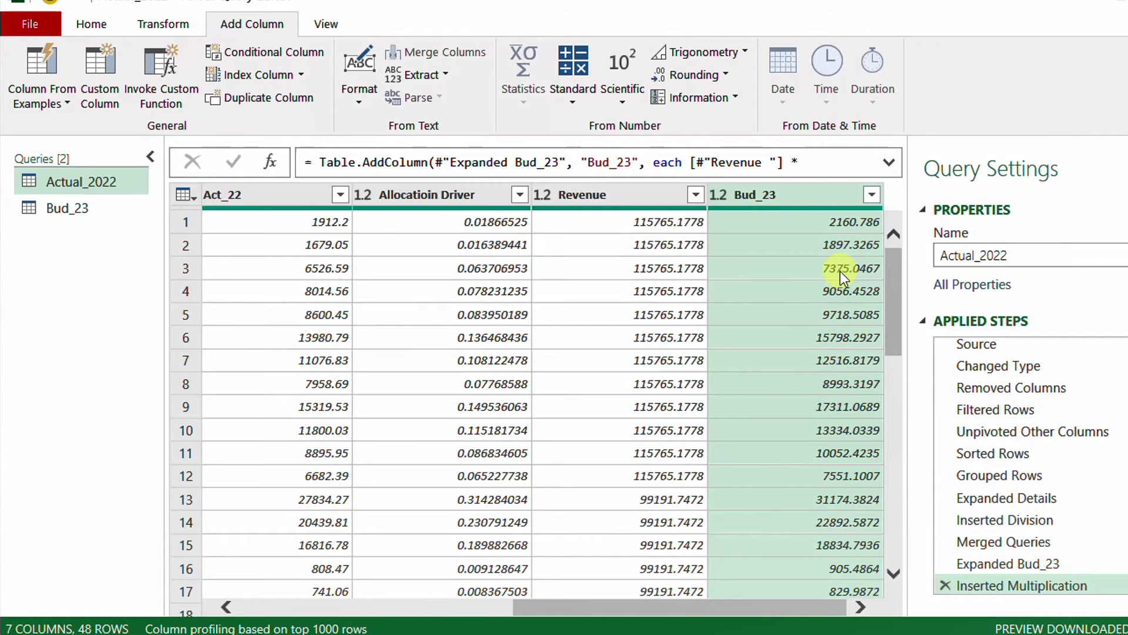
Step: Wrap the Bud_23 formula in Number.Round(..., 2) to round it to two decimals
{"action": "left_click", "coordinate": [889, 163]}
{"action": "left_click", "coordinate": [690, 162]}
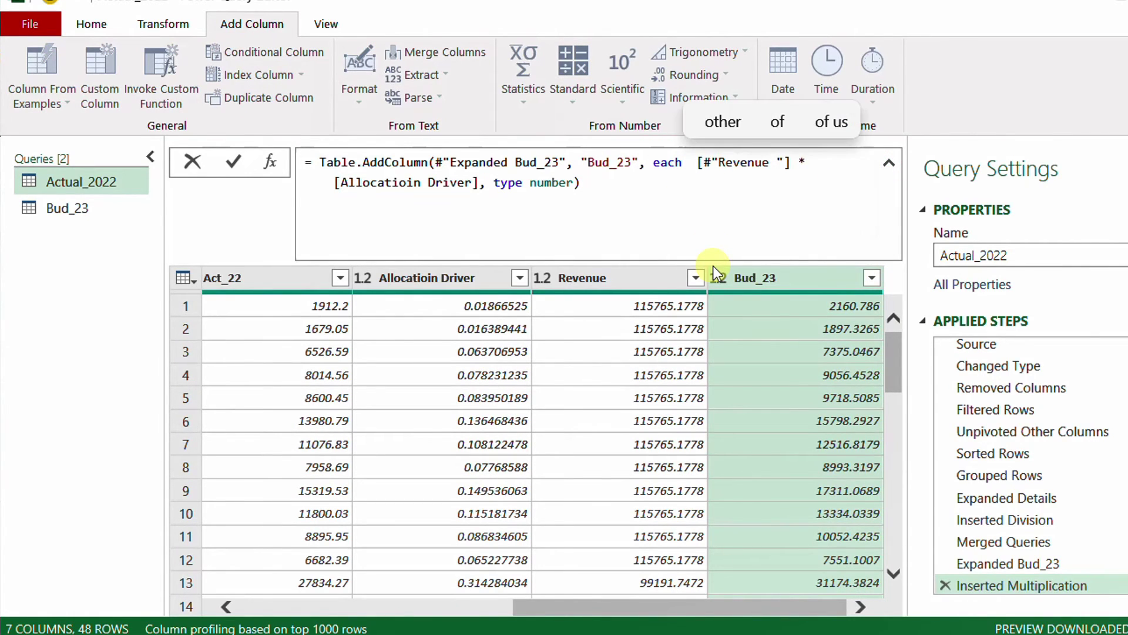
{"action": "type", "text": "Number.Round("}
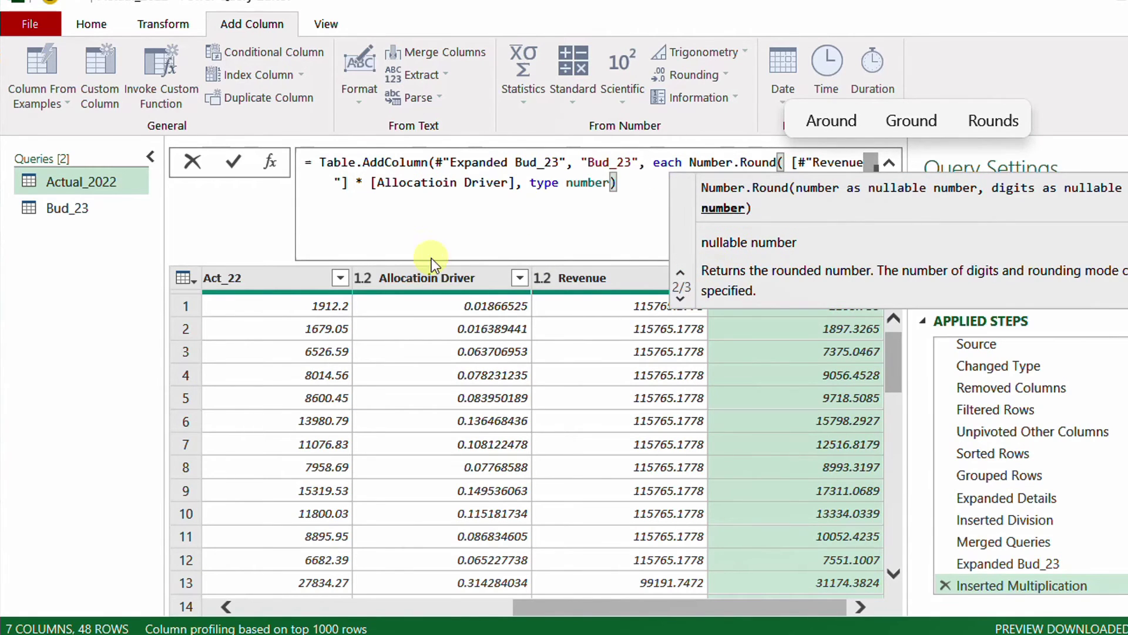
{"action": "left_click", "coordinate": [516, 182]}
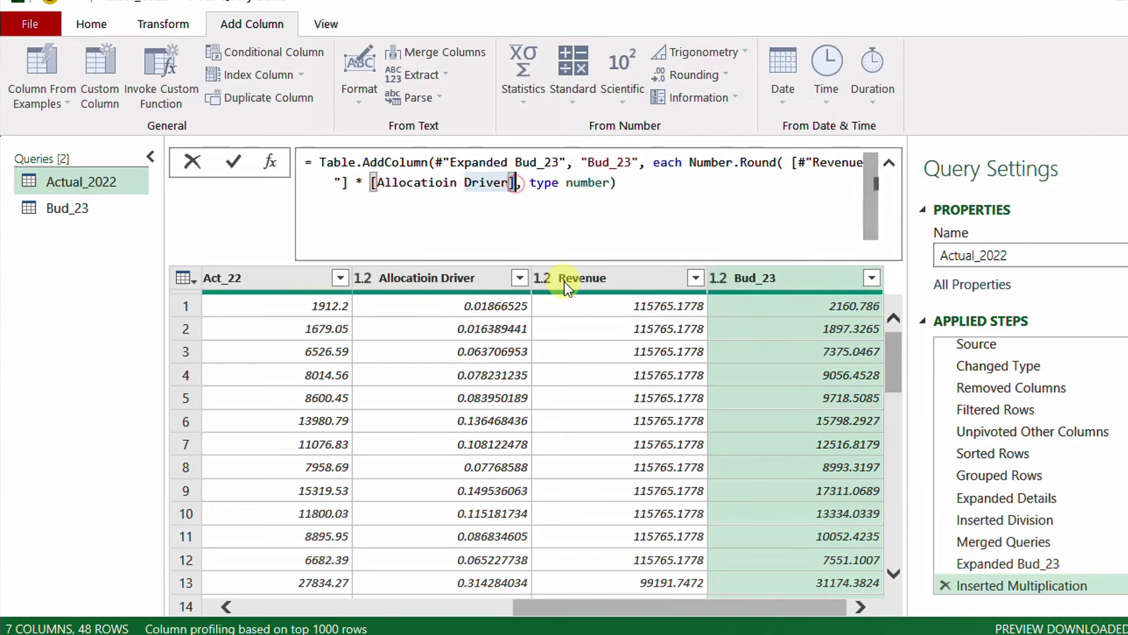
{"action": "type", "text": ","}
{"action": "type", "text": "2),"}
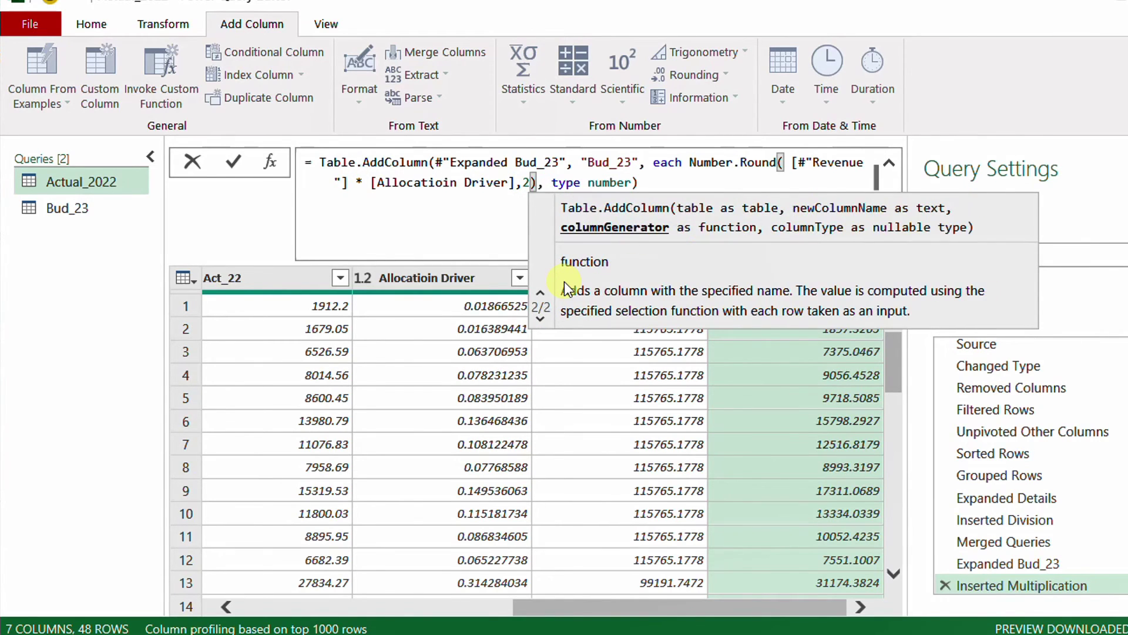
{"action": "left_click", "coordinate": [235, 164]}
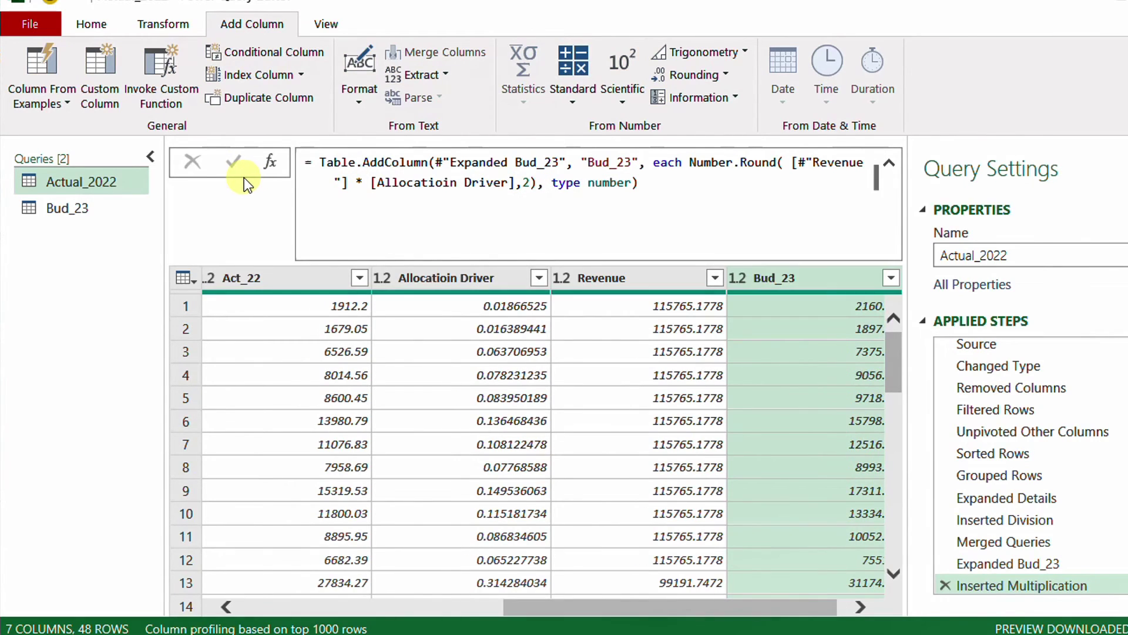
{"action": "left_click_drag", "start_coordinate": [579, 608], "coordinate": [708, 599]}
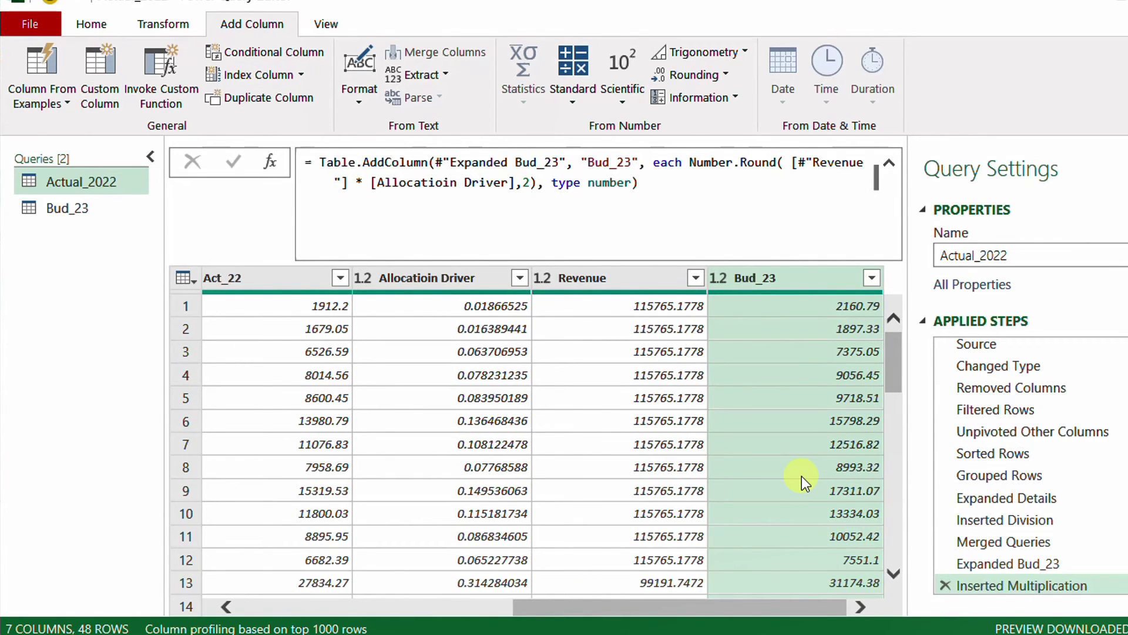
Step: Select Categroy, Month, Act_22 and Bud_23, then use Remove Other Columns to drop the rest
{"action": "left_click", "coordinate": [889, 163]}
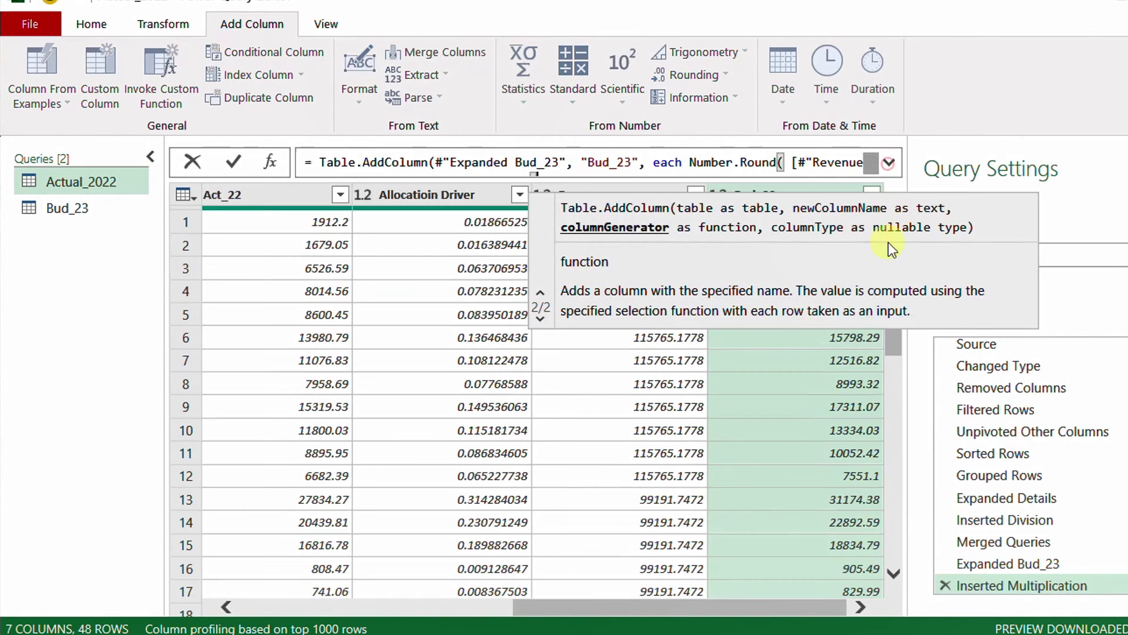
{"action": "left_click_drag", "start_coordinate": [809, 608], "coordinate": [536, 608]}
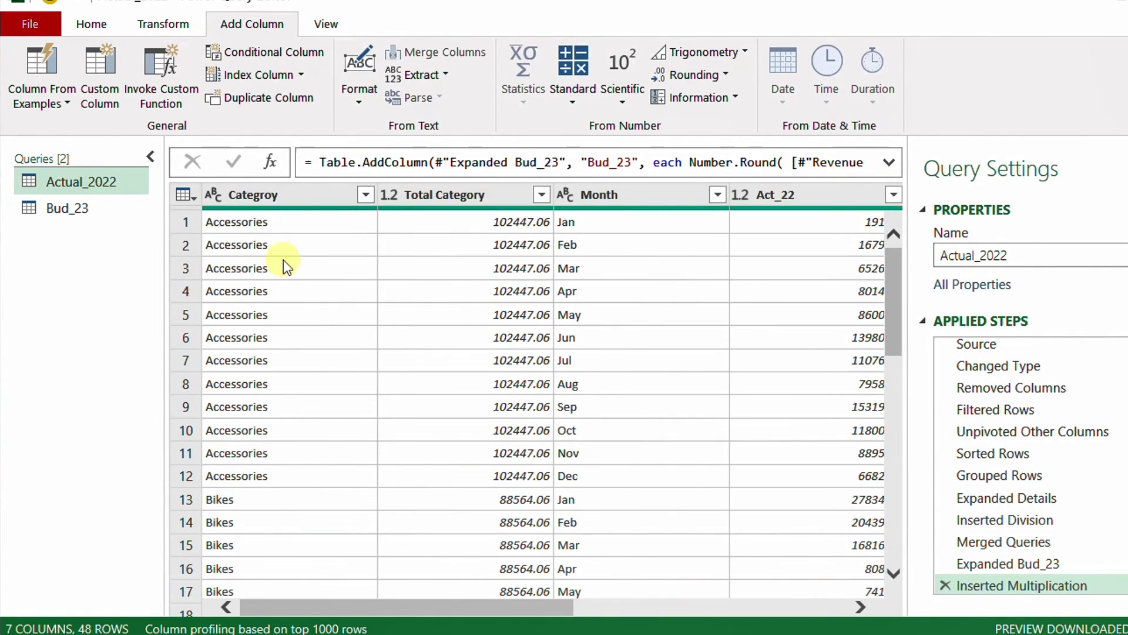
{"action": "left_click", "coordinate": [278, 199]}
{"action": "left_click", "coordinate": [610, 197], "text": "ctrl"}
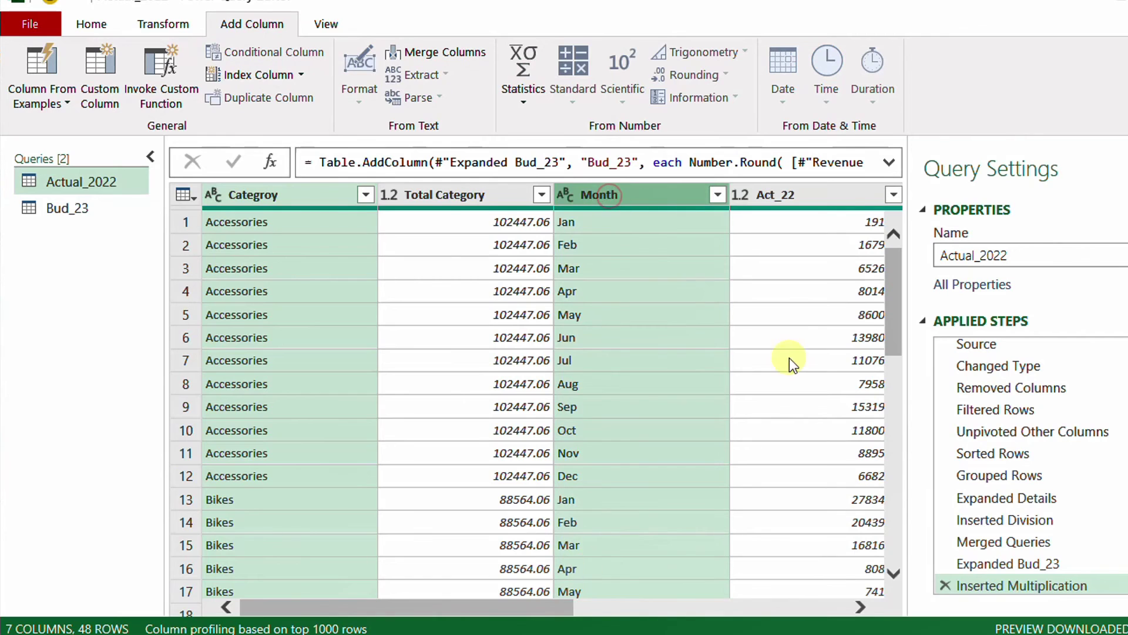
{"action": "left_click", "coordinate": [823, 195], "text": "ctrl"}
{"action": "left_click_drag", "start_coordinate": [492, 605], "coordinate": [808, 567]}
{"action": "left_click", "coordinate": [764, 198], "text": "ctrl"}
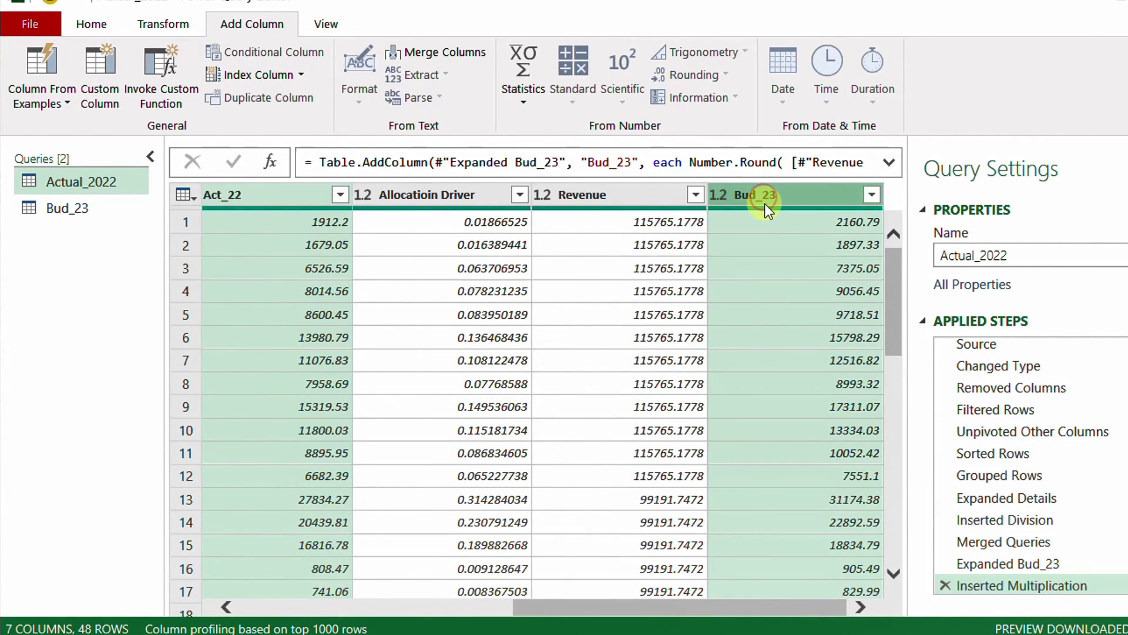
{"action": "right_click", "coordinate": [764, 203]}
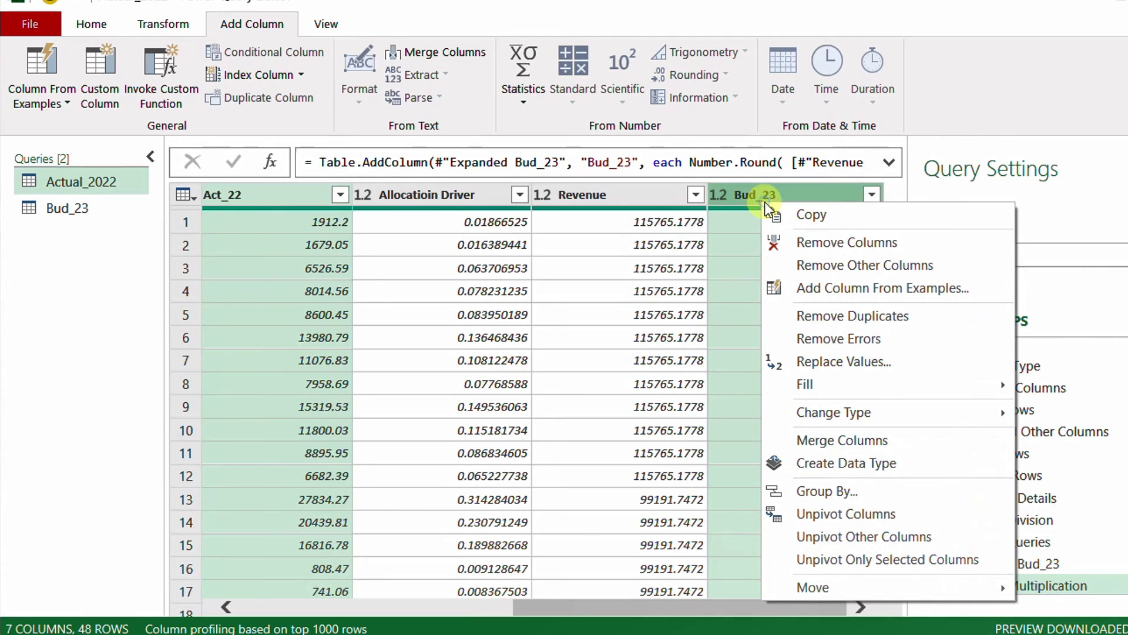
{"action": "left_click", "coordinate": [815, 266]}
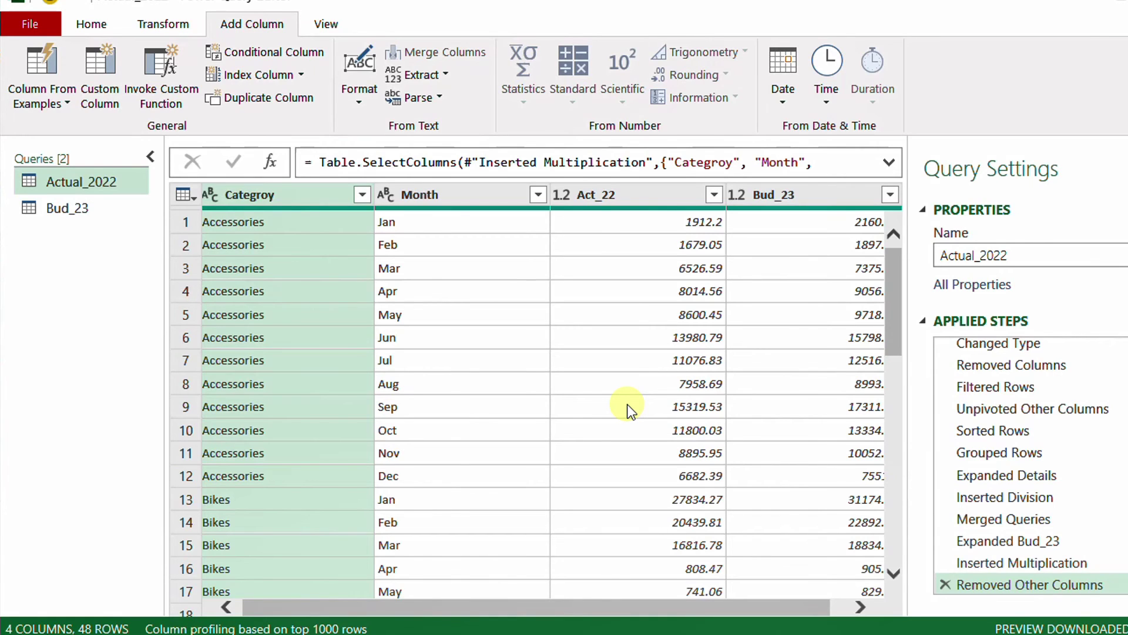
Step: Close & Load Actual_2022 as Only Create Connection, then reopen its Load To options
{"action": "left_click", "coordinate": [91, 23]}
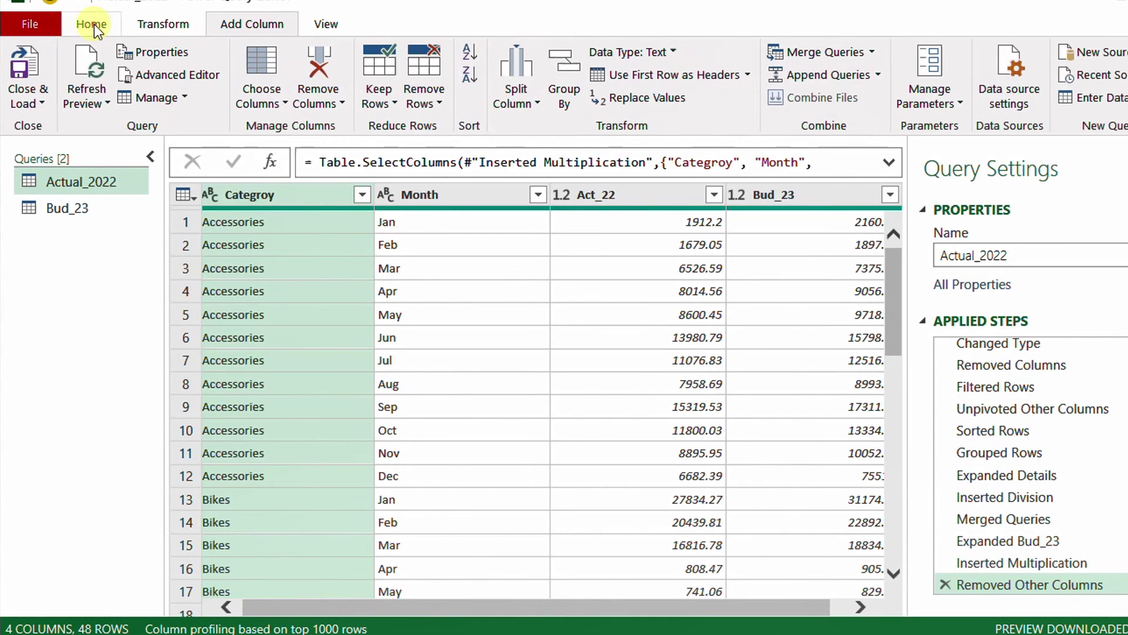
{"action": "left_click", "coordinate": [35, 97]}
{"action": "left_click", "coordinate": [65, 149]}
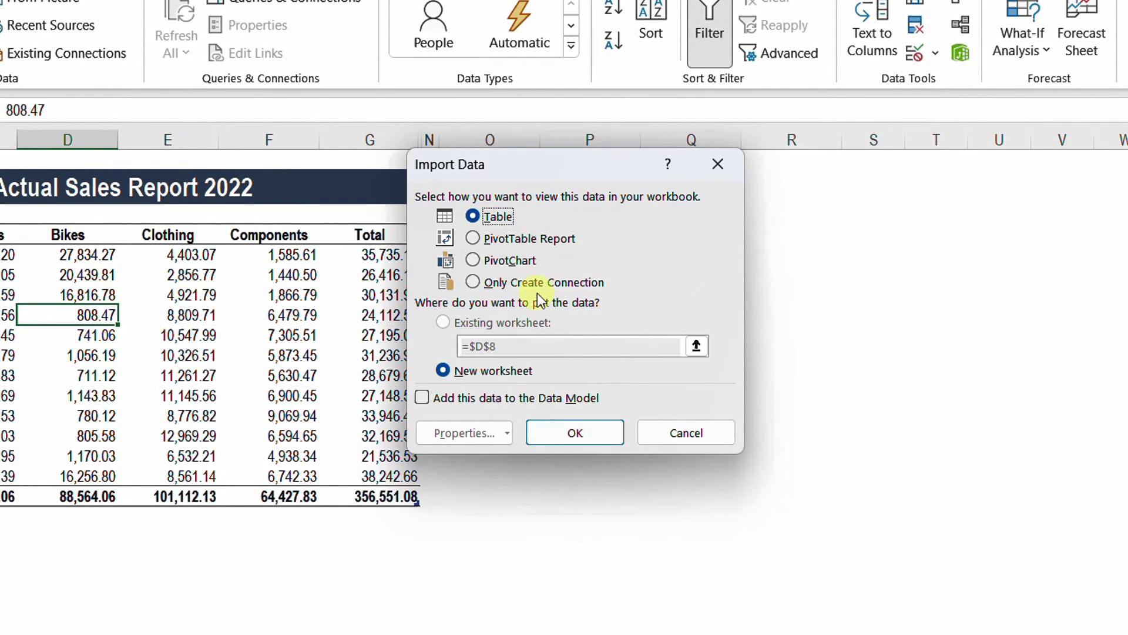
{"action": "left_click", "coordinate": [526, 284]}
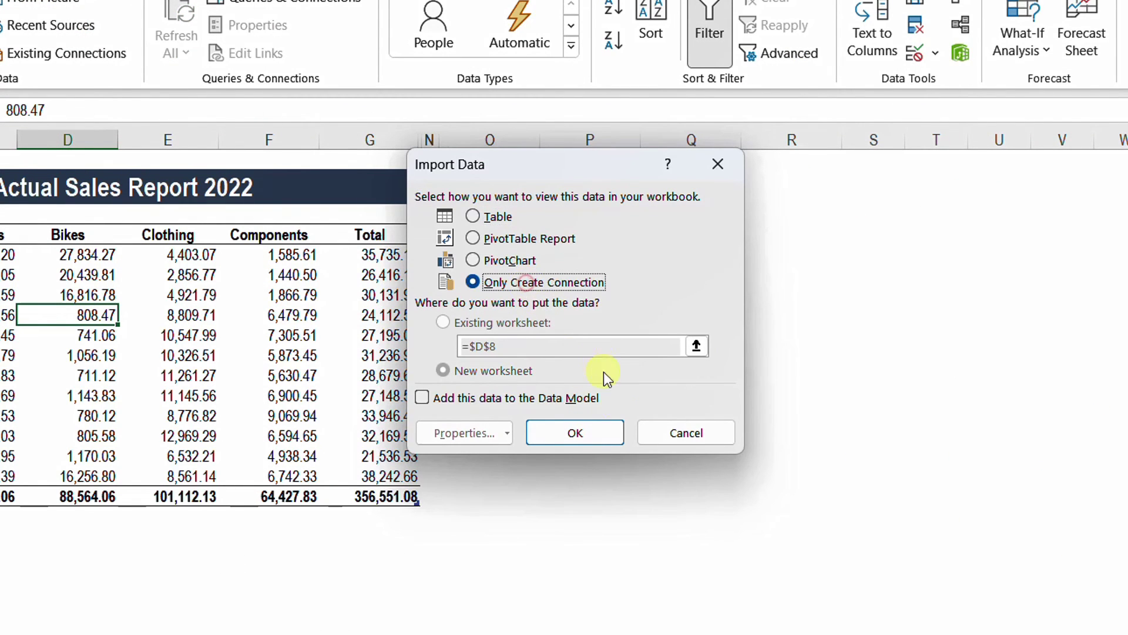
{"action": "left_click", "coordinate": [578, 435]}
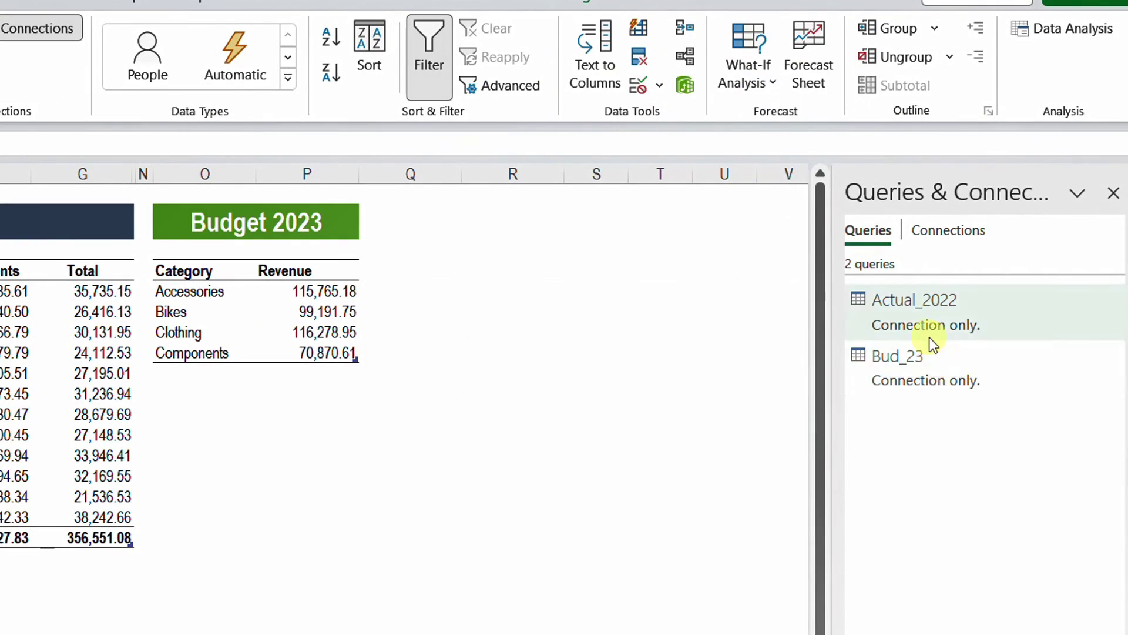
{"action": "right_click", "coordinate": [928, 321]}
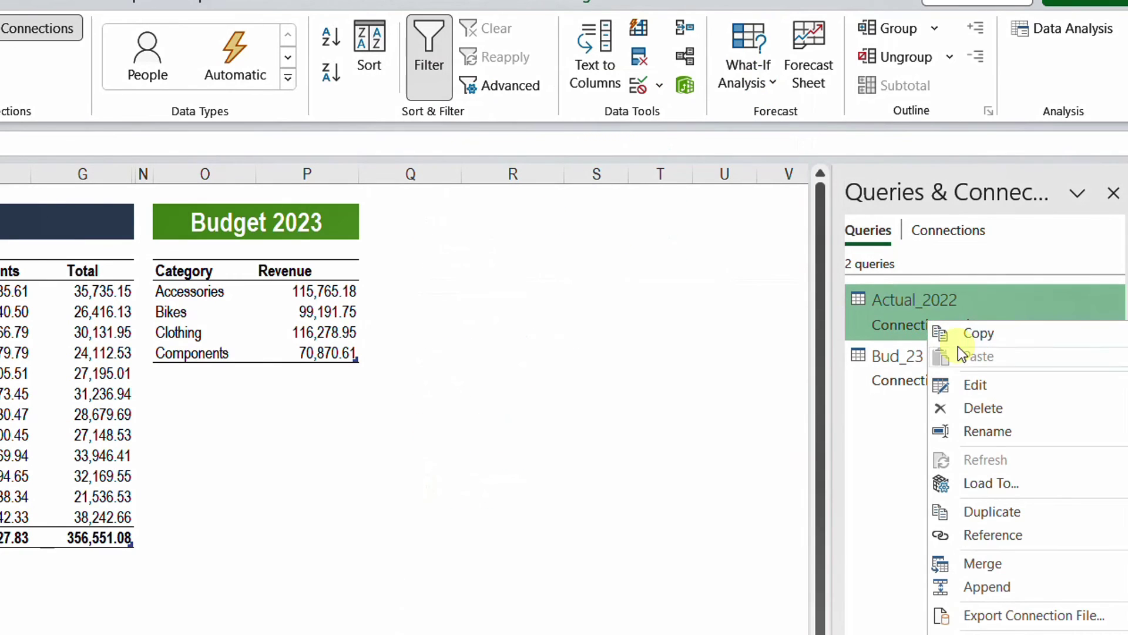
{"action": "left_click", "coordinate": [995, 481]}
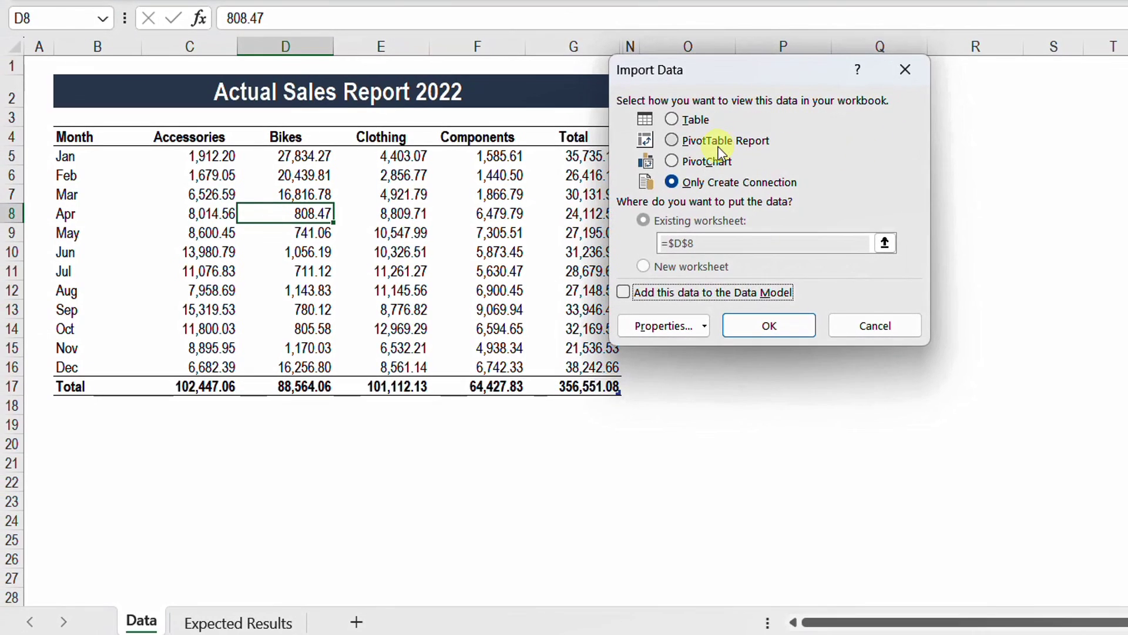
Step: Load Actual_2022 as a PivotTable Report at ='Expected Results'!$B$20
{"action": "left_click", "coordinate": [713, 144]}
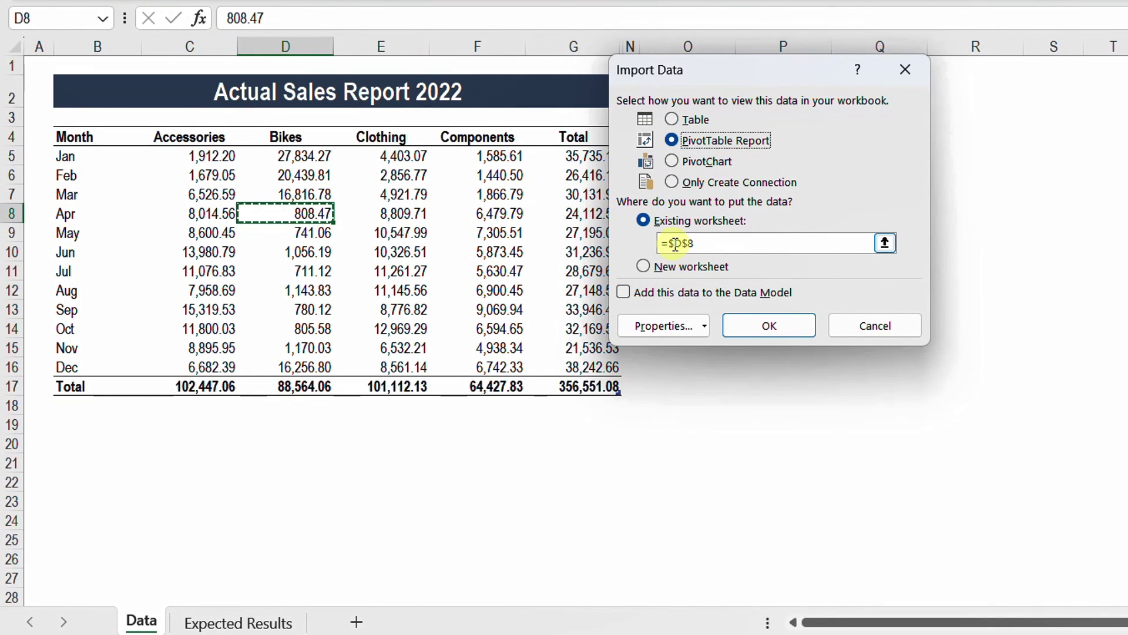
{"action": "left_click", "coordinate": [884, 243]}
{"action": "left_click", "coordinate": [238, 622]}
{"action": "left_click", "coordinate": [101, 452]}
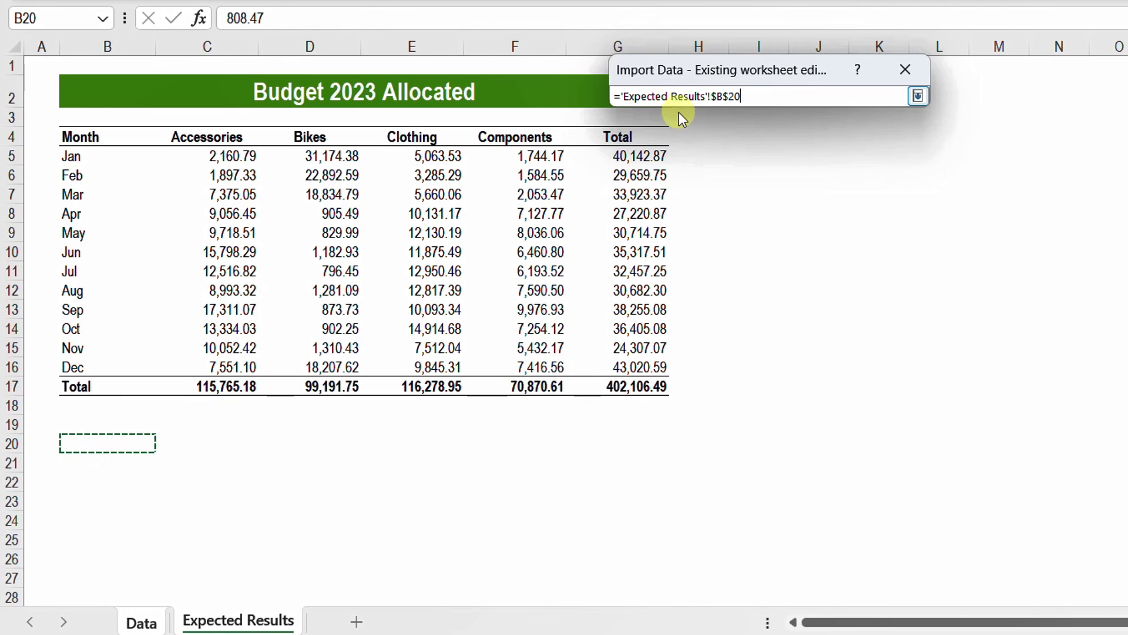
{"action": "left_click", "coordinate": [918, 96]}
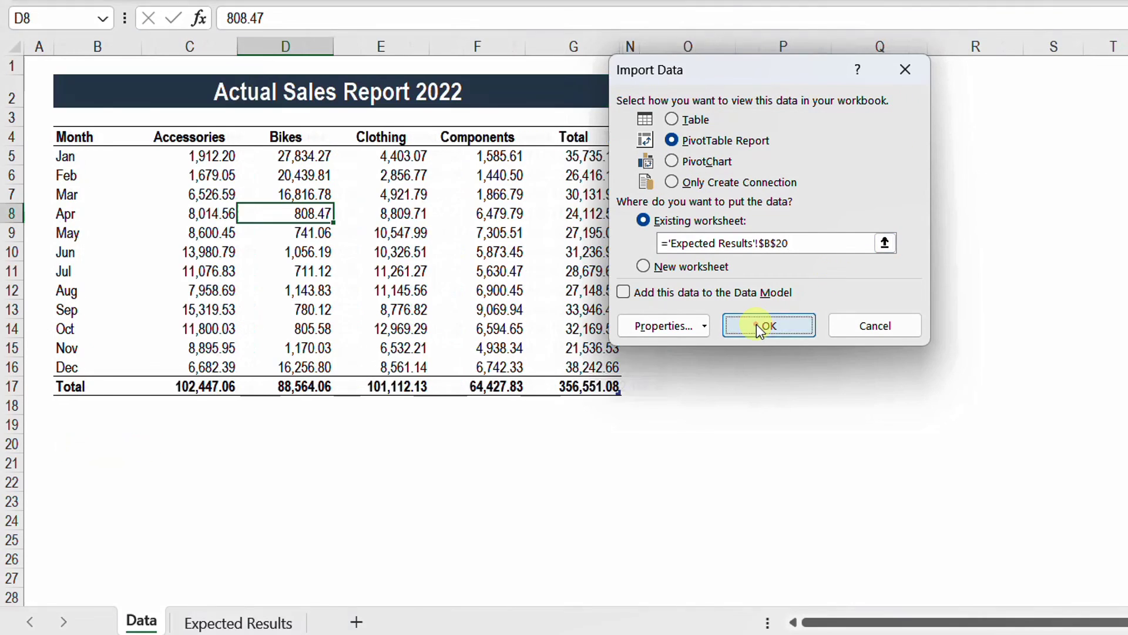
{"action": "left_click", "coordinate": [757, 325]}
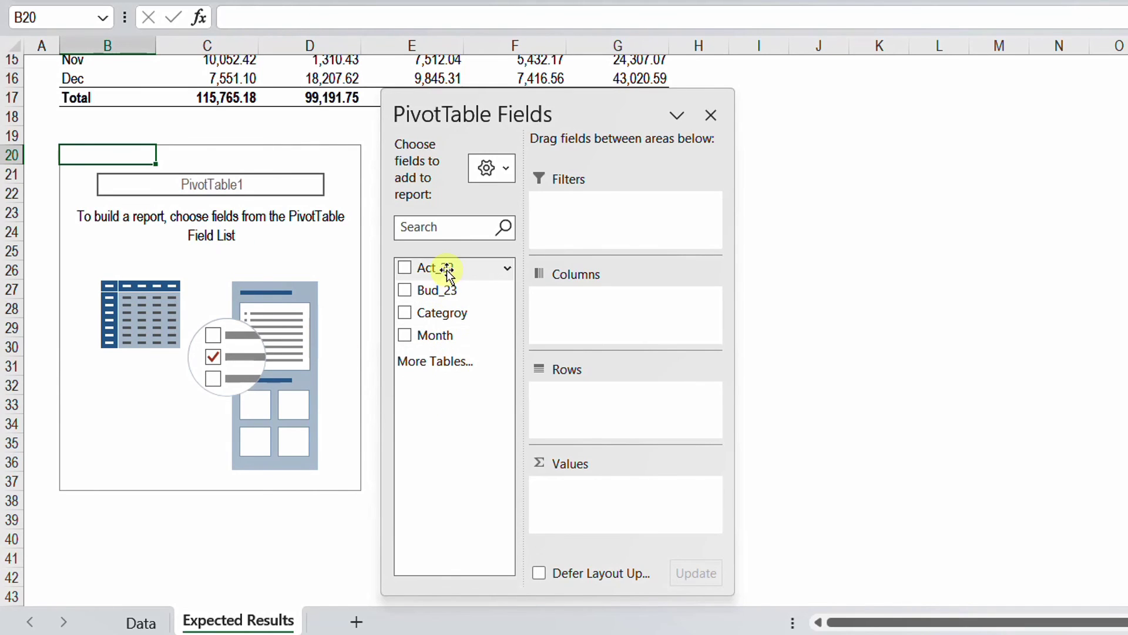
Step: Put Bud_23 in Values, Categroy in Columns and Month in Rows, then format values with thousands separators
{"action": "left_click_drag", "start_coordinate": [449, 292], "coordinate": [597, 491]}
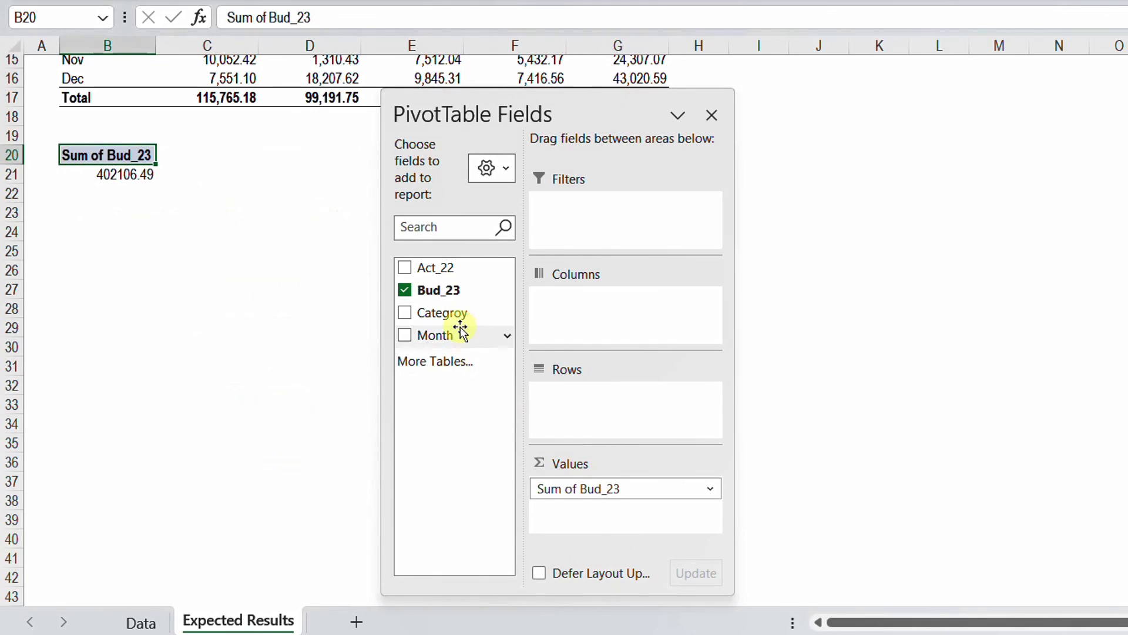
{"action": "left_click_drag", "start_coordinate": [454, 320], "coordinate": [597, 317]}
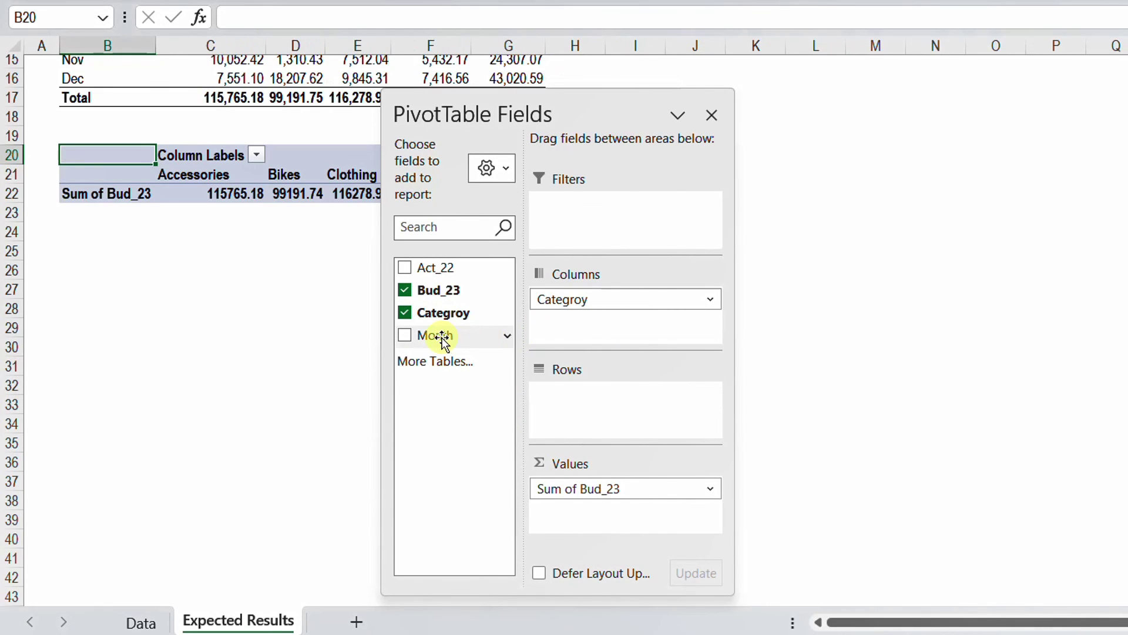
{"action": "left_click_drag", "start_coordinate": [441, 336], "coordinate": [585, 425]}
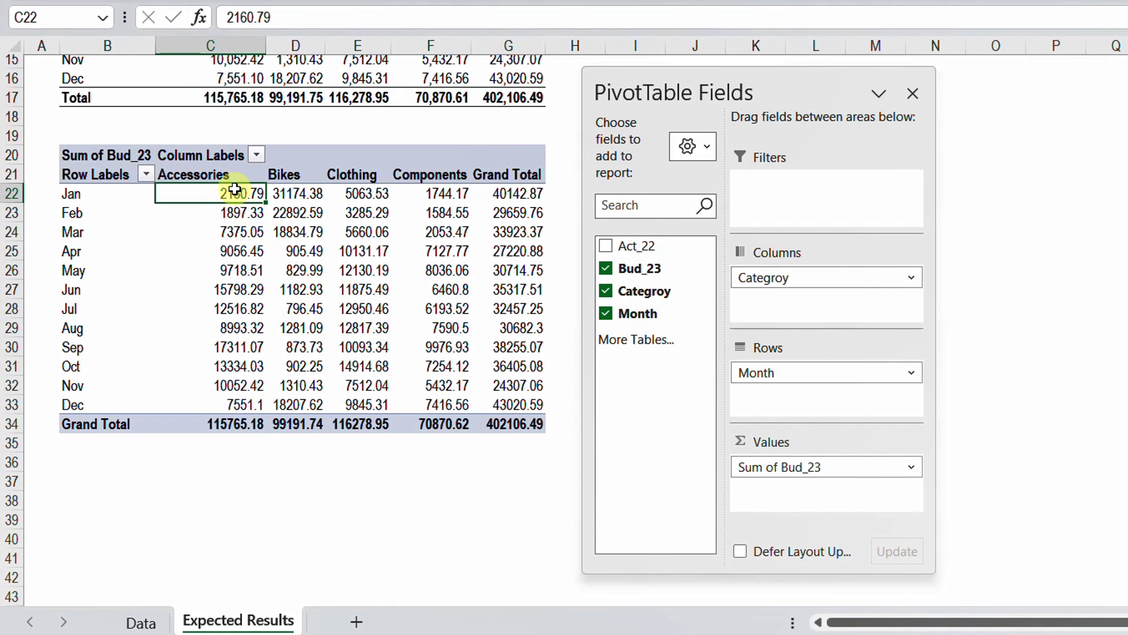
{"action": "right_click", "coordinate": [236, 192]}
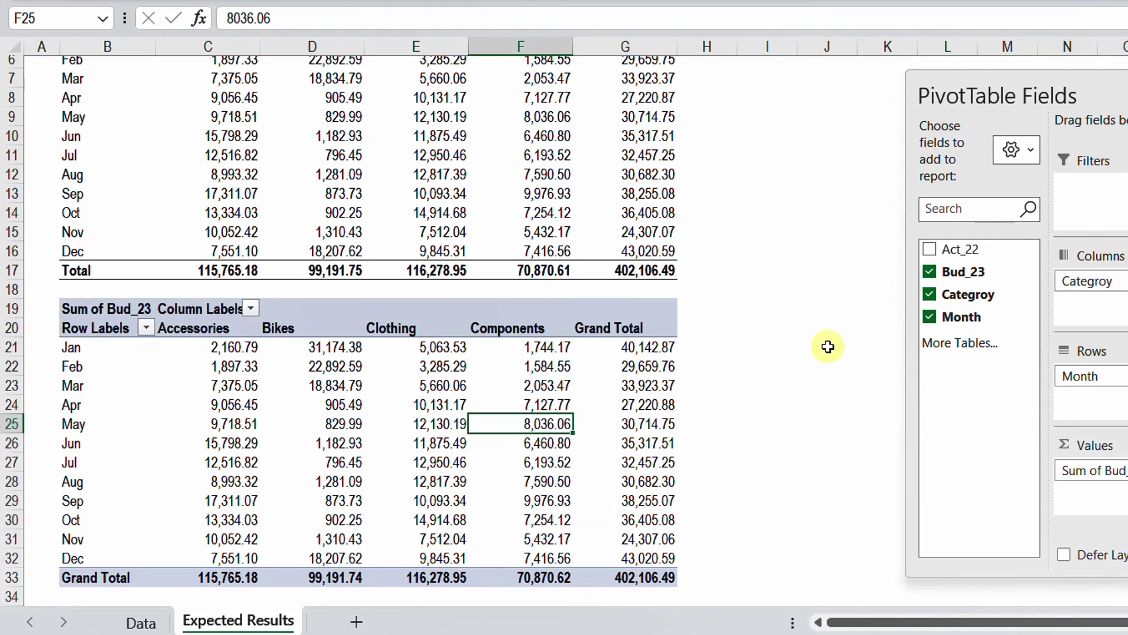